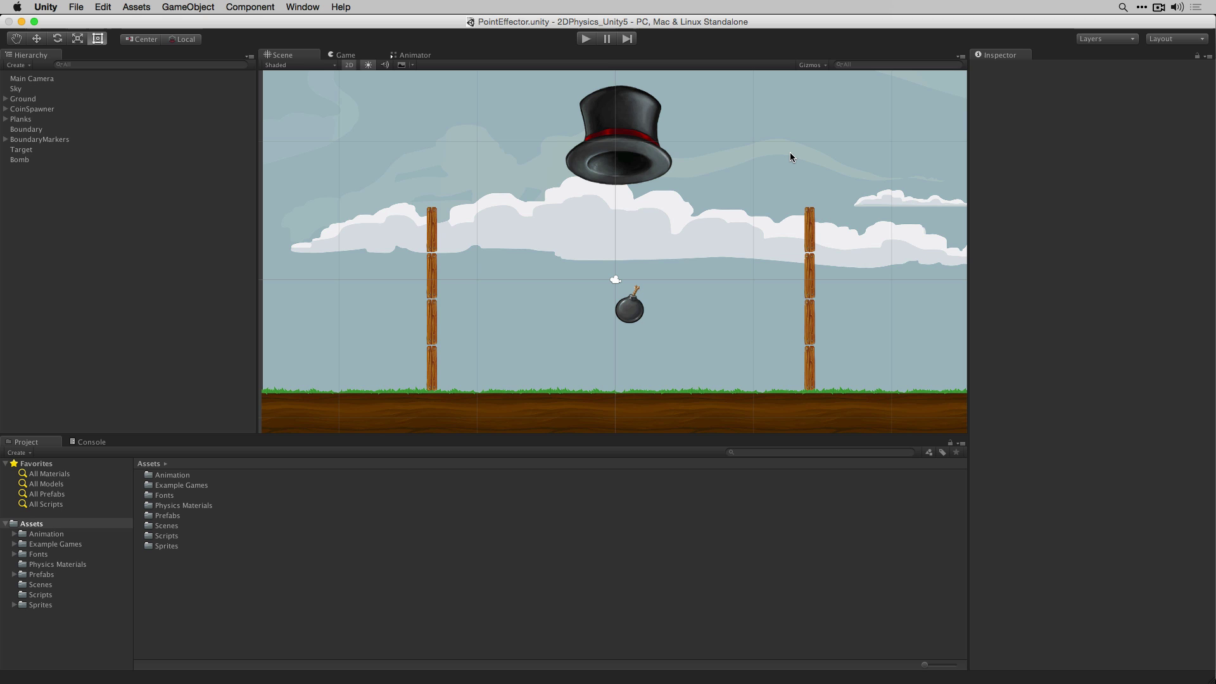
# Enter Play mode to watch the coins fall and pile up between the posts
pyautogui.press('super+p')
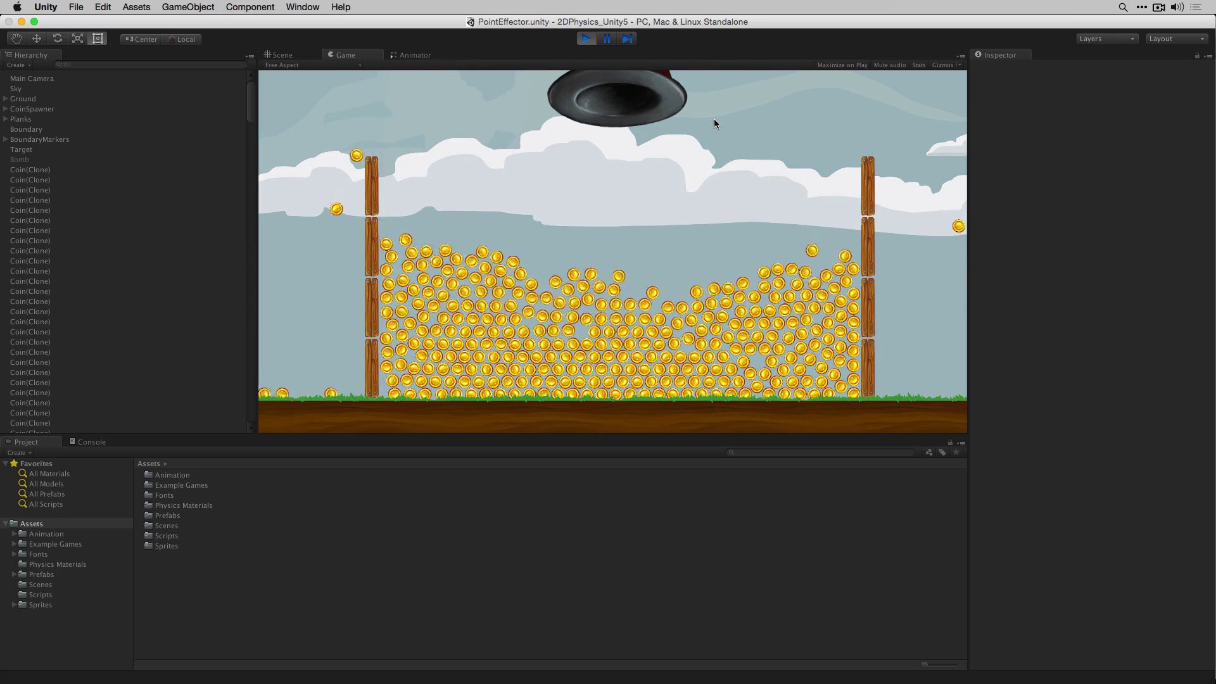
# Stop the scene, inspect the Coin prefab in the Prefabs folder, then select the Bomb object
pyautogui.click(585, 38)
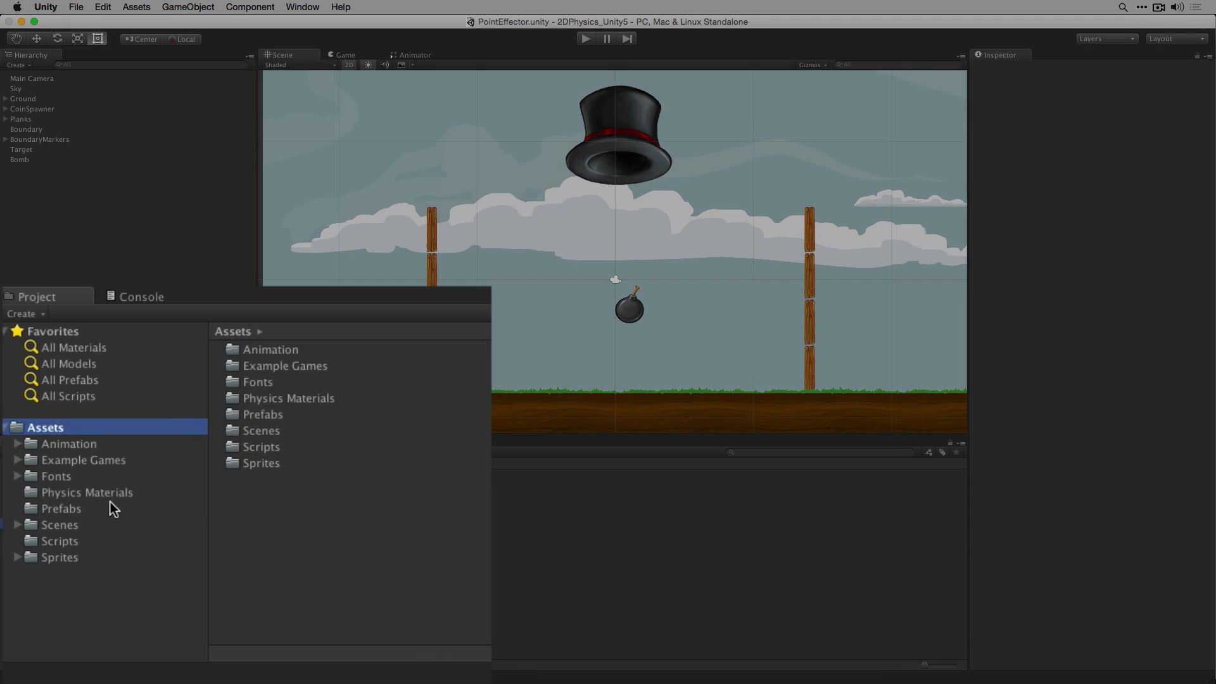
pyautogui.click(71, 573)
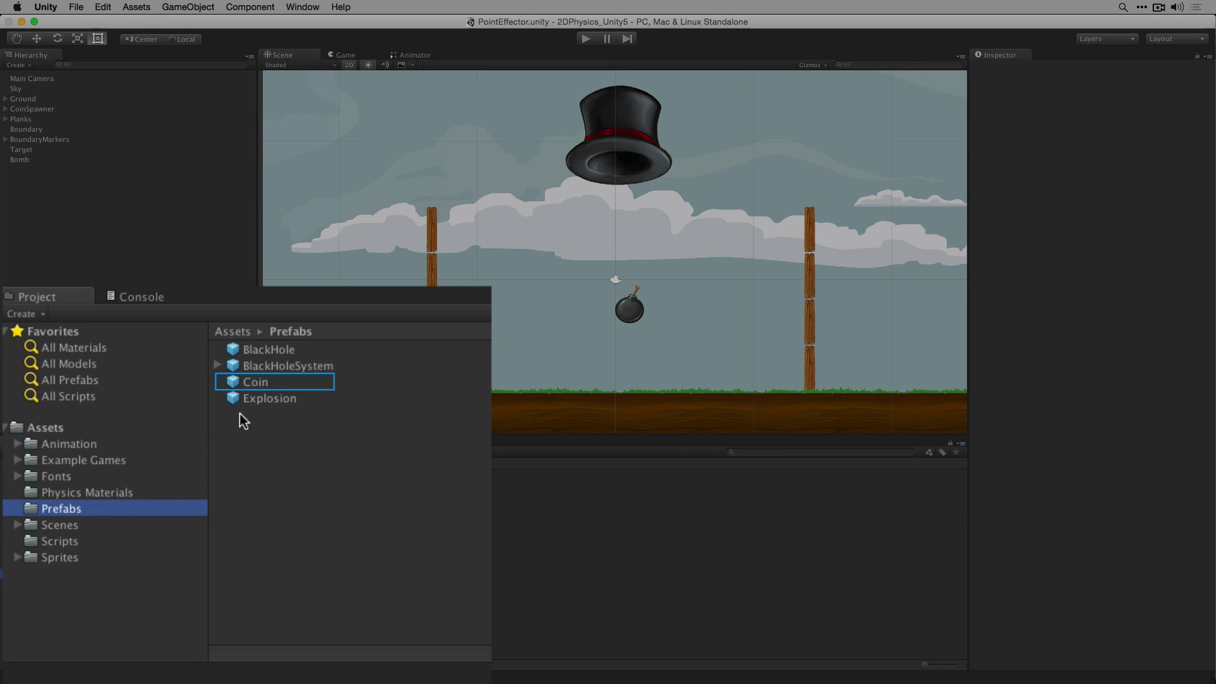
pyautogui.click(273, 380)
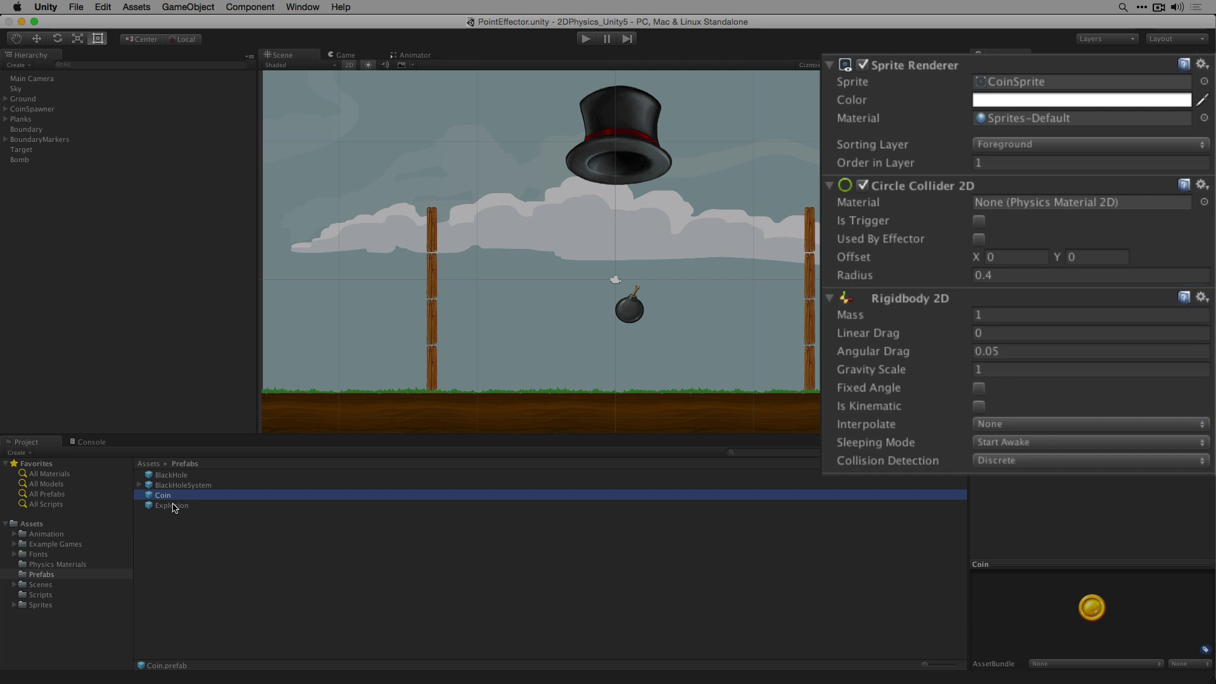
pyautogui.click(30, 159)
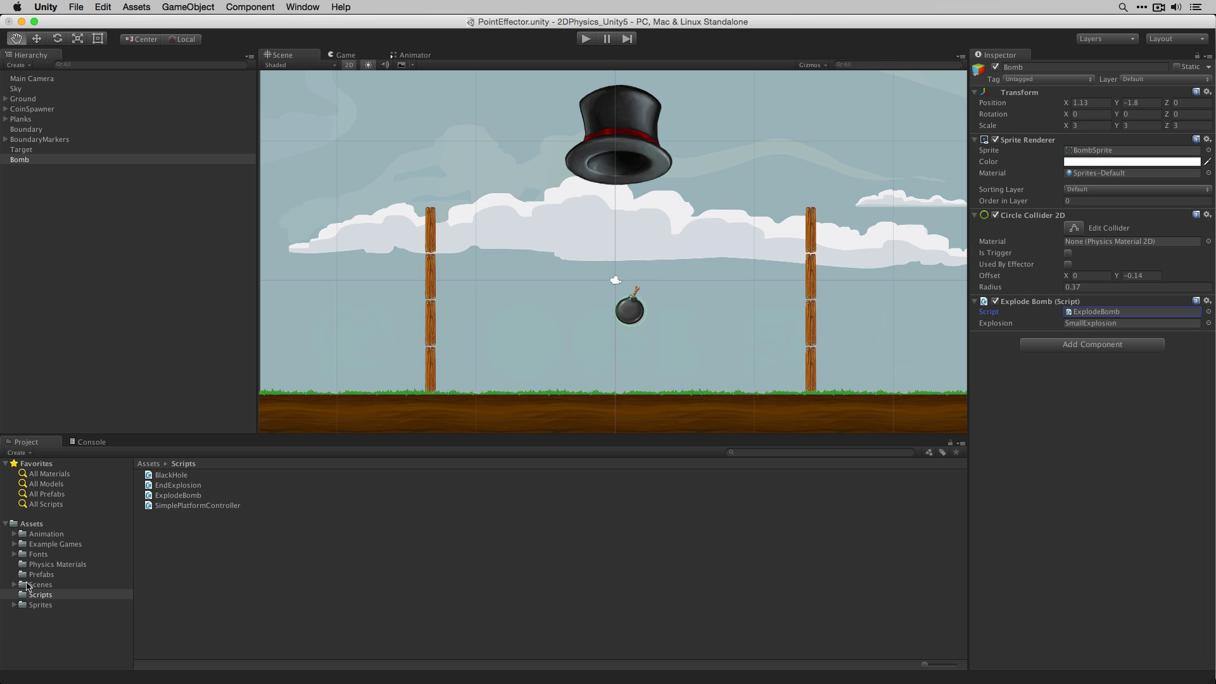
# Show the Prefabs folder listing the BlackHole, BlackHoleSystem, Coin and Explosion prefabs
pyautogui.click(38, 574)
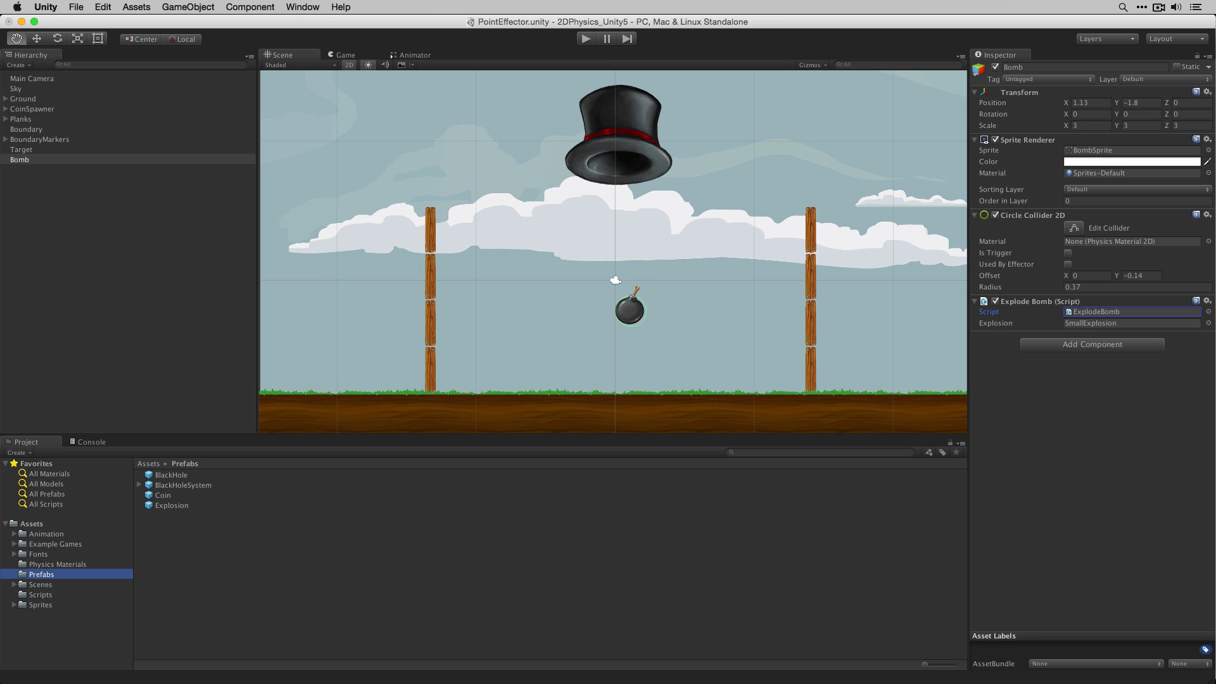
# Add an Explosion instance to the scene and dock the Animation window in the bottom panel
pyautogui.moveTo(171, 507); pyautogui.dragTo(183, 374)
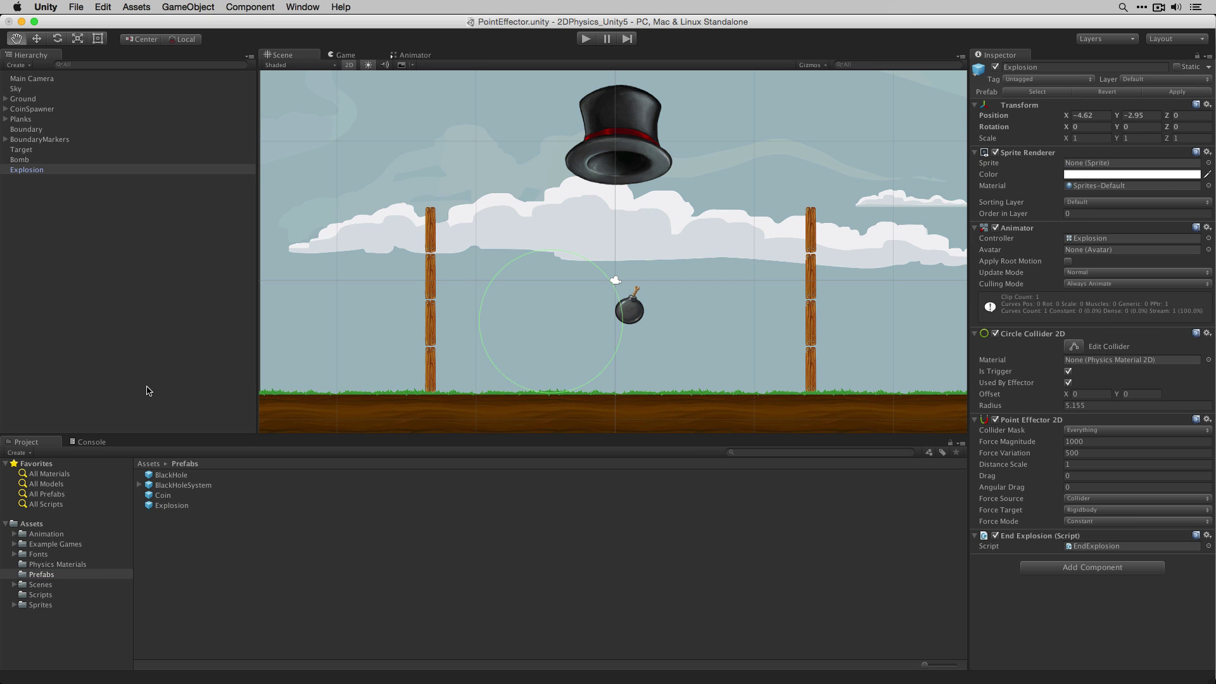
pyautogui.click(303, 7)
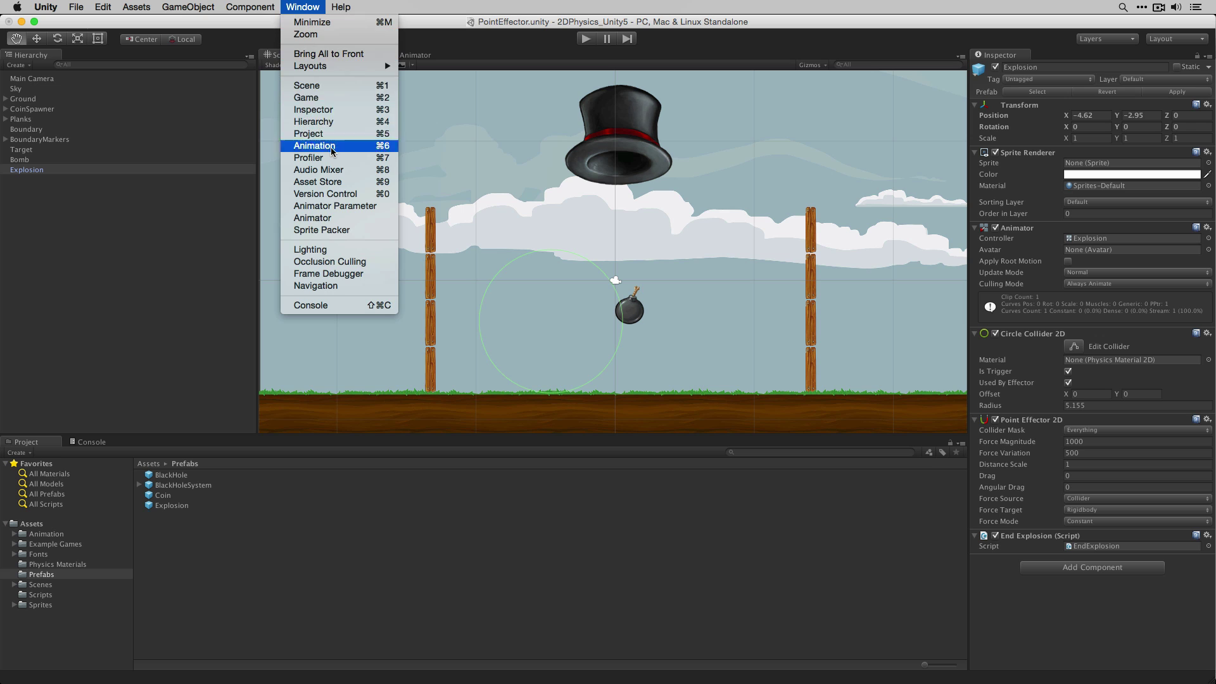
pyautogui.click(314, 145)
pyautogui.moveTo(397, 249); pyautogui.dragTo(80, 450)
# Preview the explosion animation, then turn off Used By Effector on its collider
pyautogui.click(28, 452)
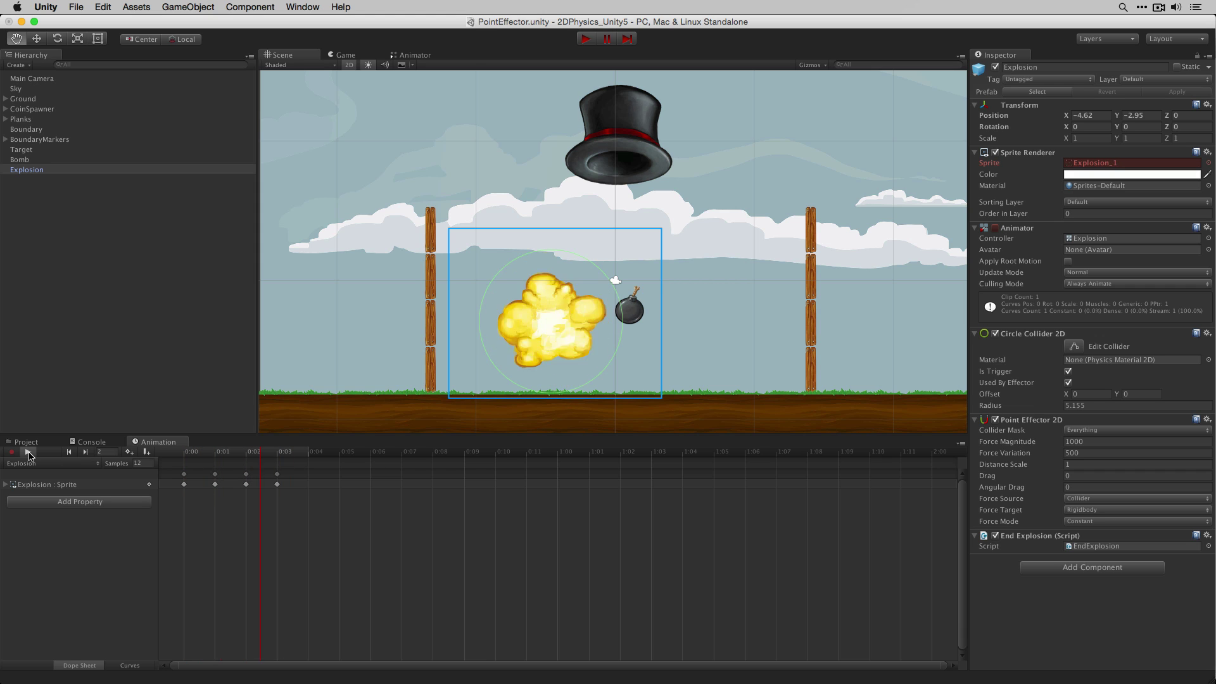
pyautogui.click(28, 452)
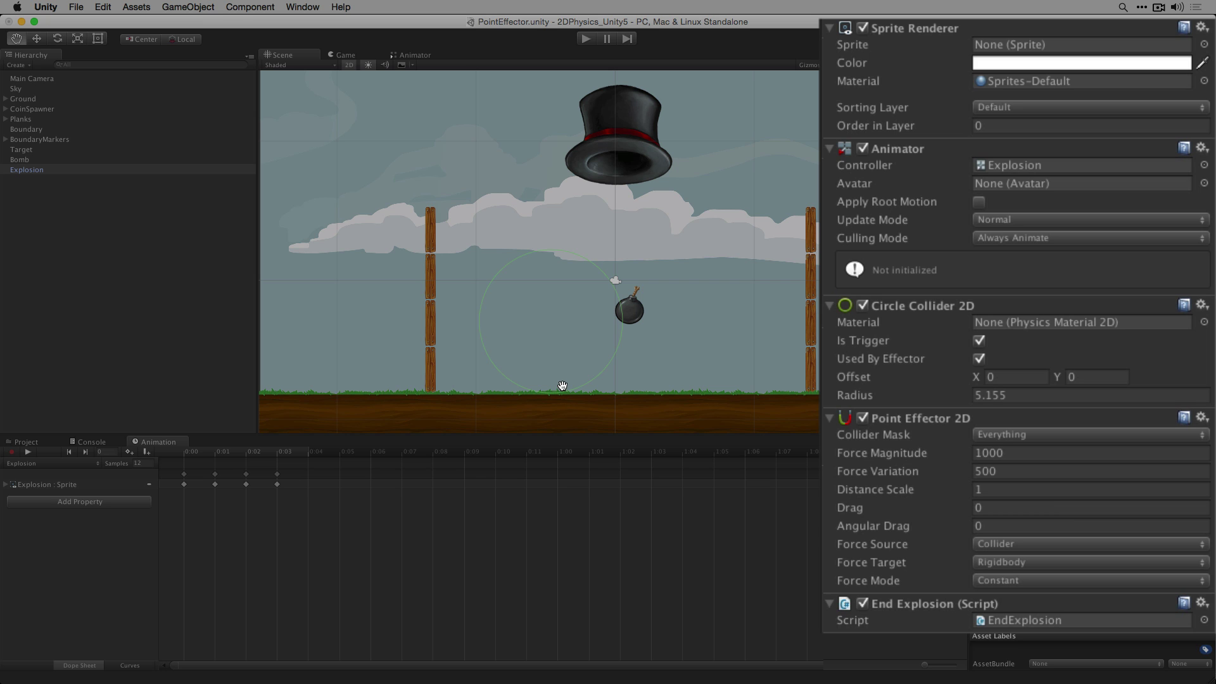
pyautogui.click(1068, 346)
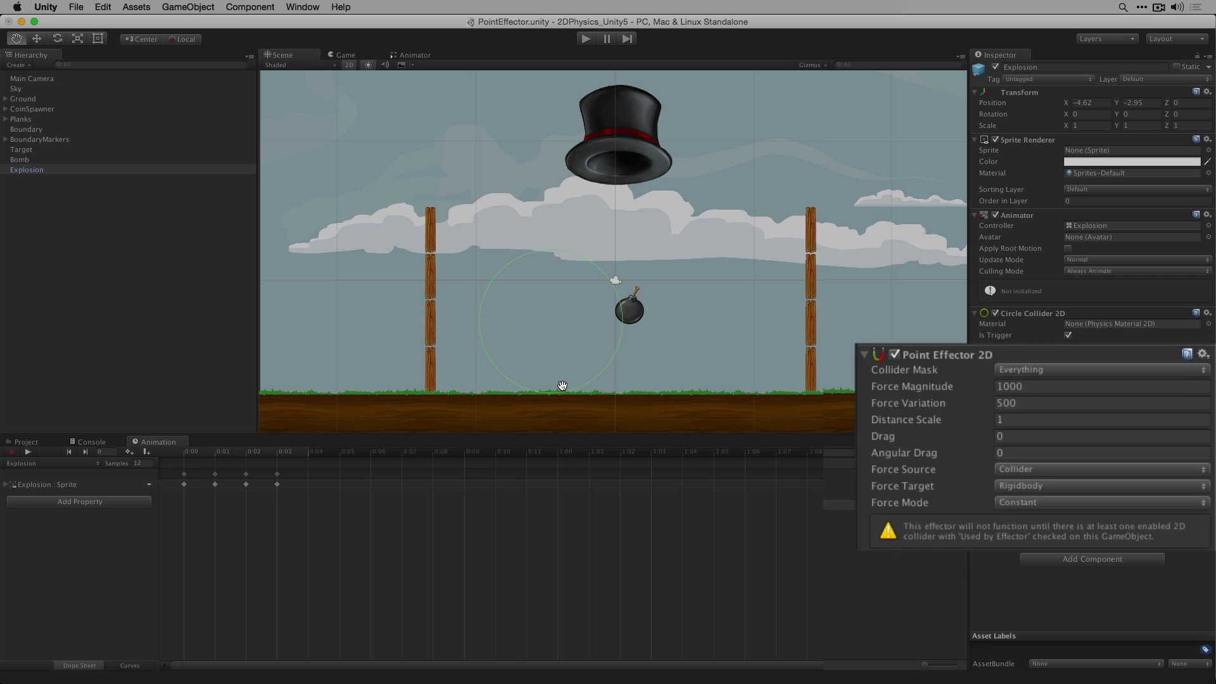
# Uncheck Used By Effector on the Explosion's Circle Collider 2D, triggering the effector warning
pyautogui.click(1068, 347)
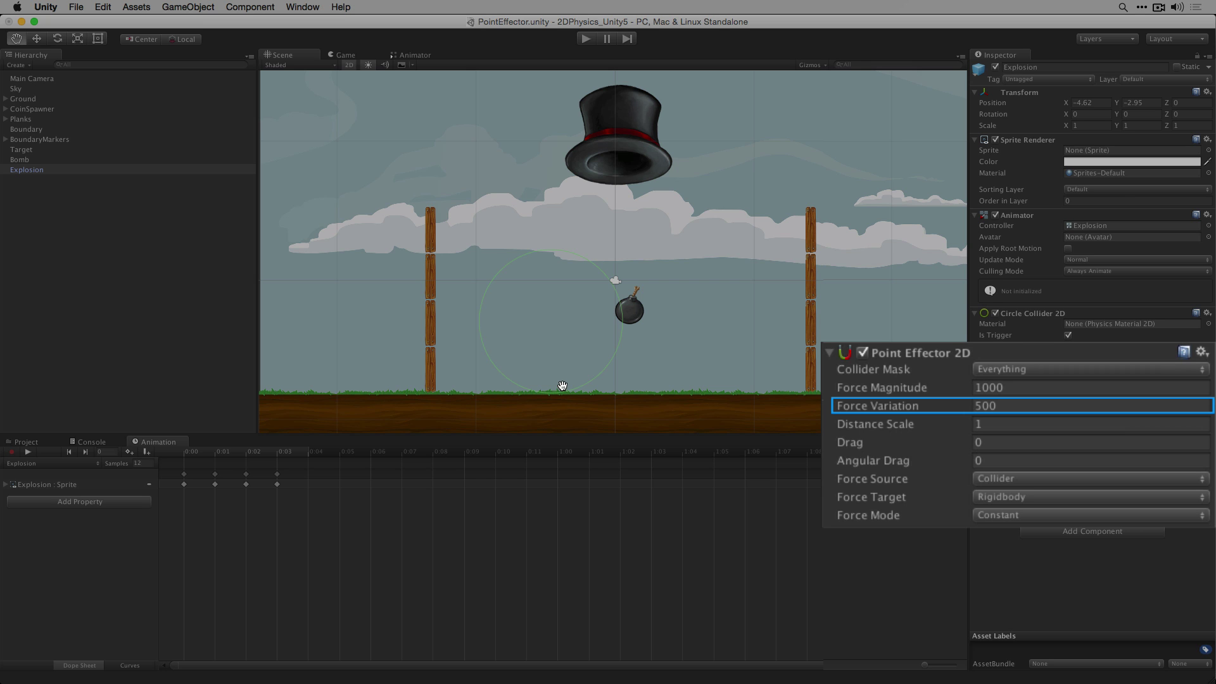
# Check Used By Effector again on the Explosion's Circle Collider 2D
pyautogui.click(1069, 346)
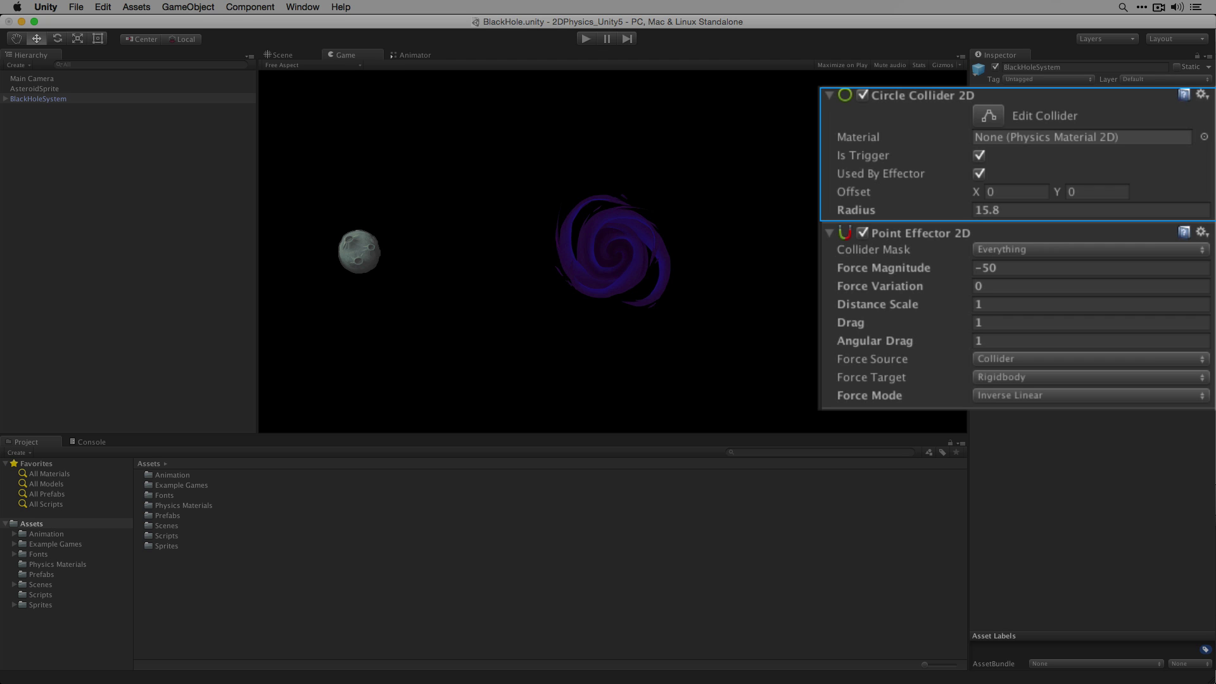
# Show BlackHoleSystem's collider circle in the Scene view, then run the scene
pyautogui.click(274, 56)
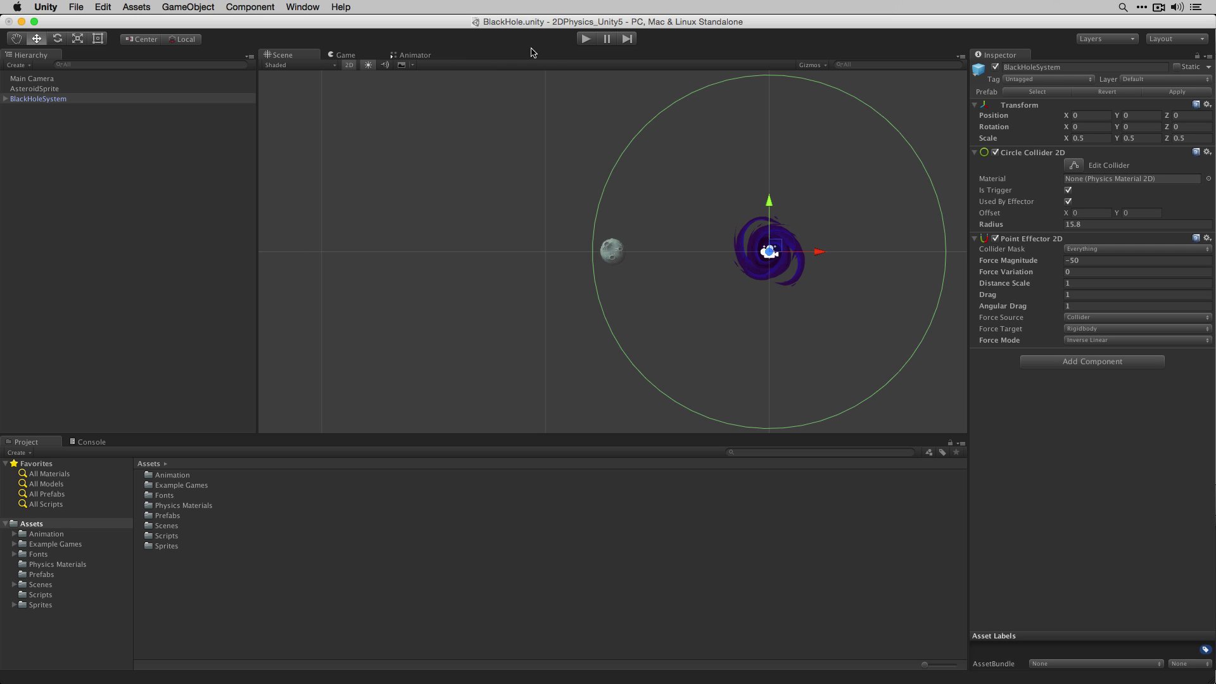
pyautogui.click(586, 39)
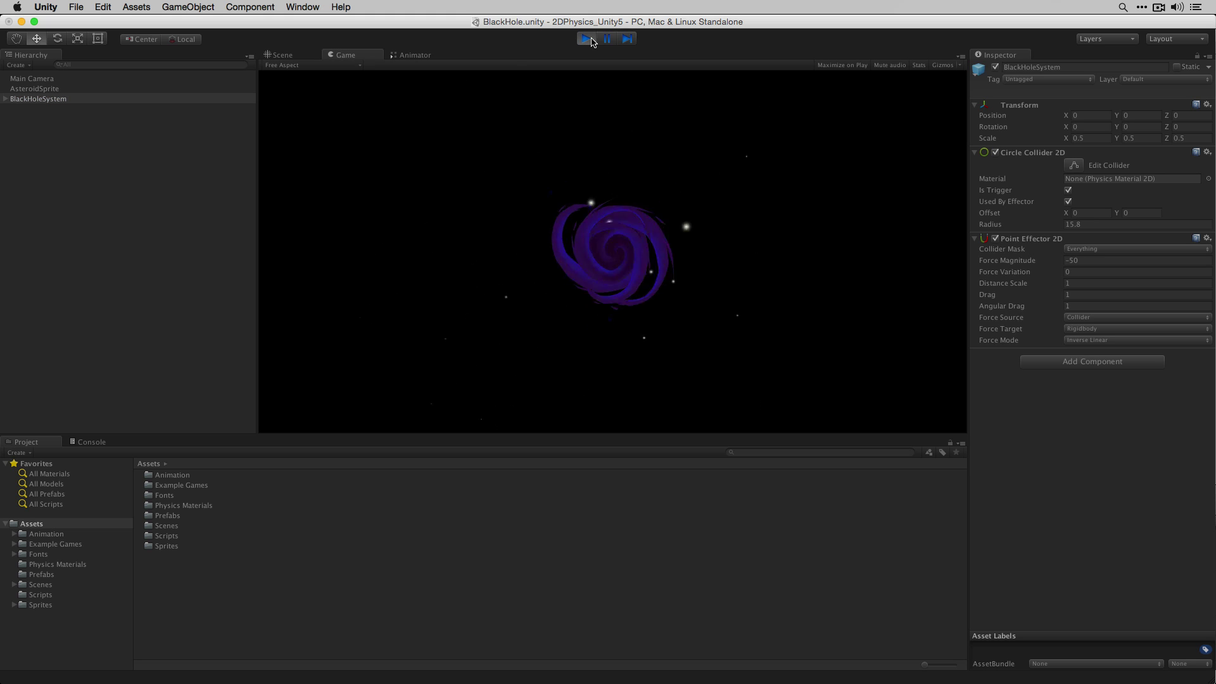
pyautogui.click(588, 39)
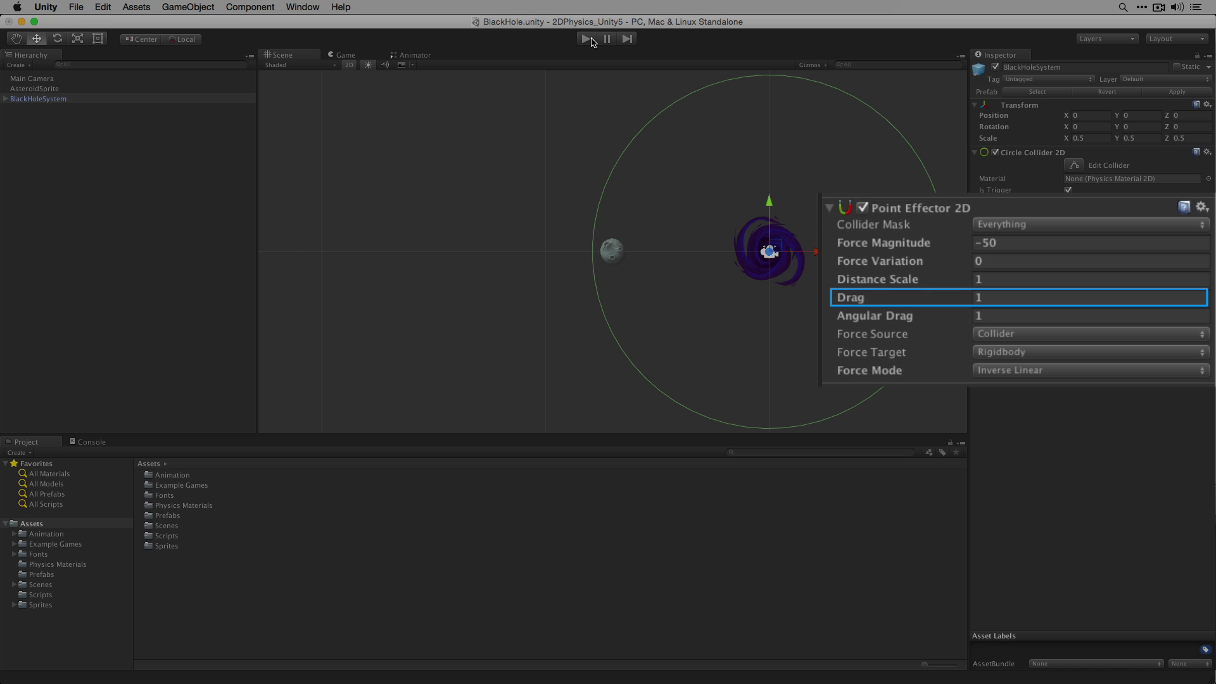
pyautogui.click(1026, 300)
# Set the Drag to 10 and test-run the black hole scene
pyautogui.write('10')
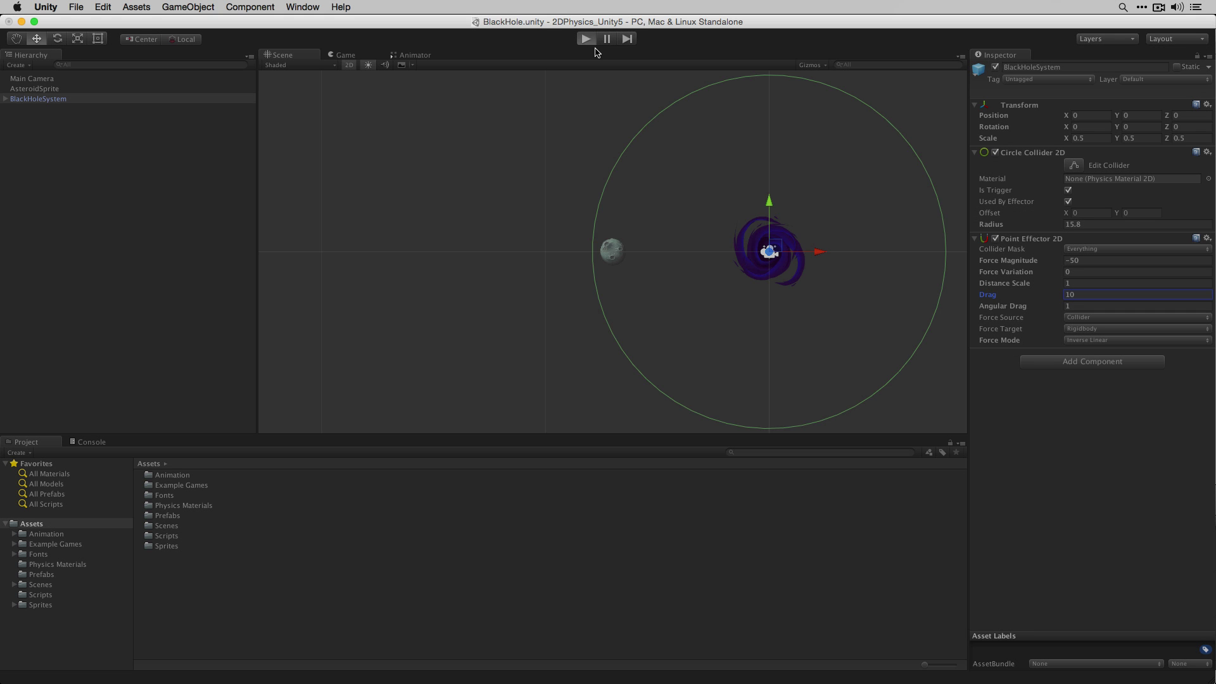
pyautogui.click(594, 45)
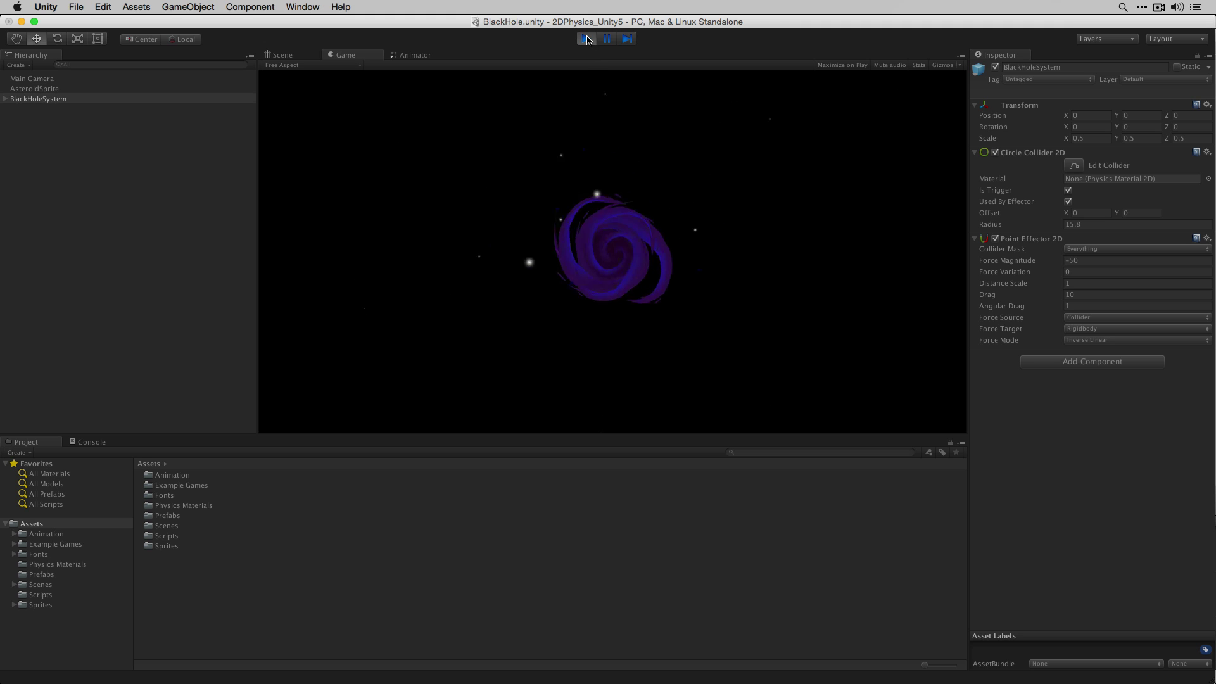
pyautogui.click(588, 39)
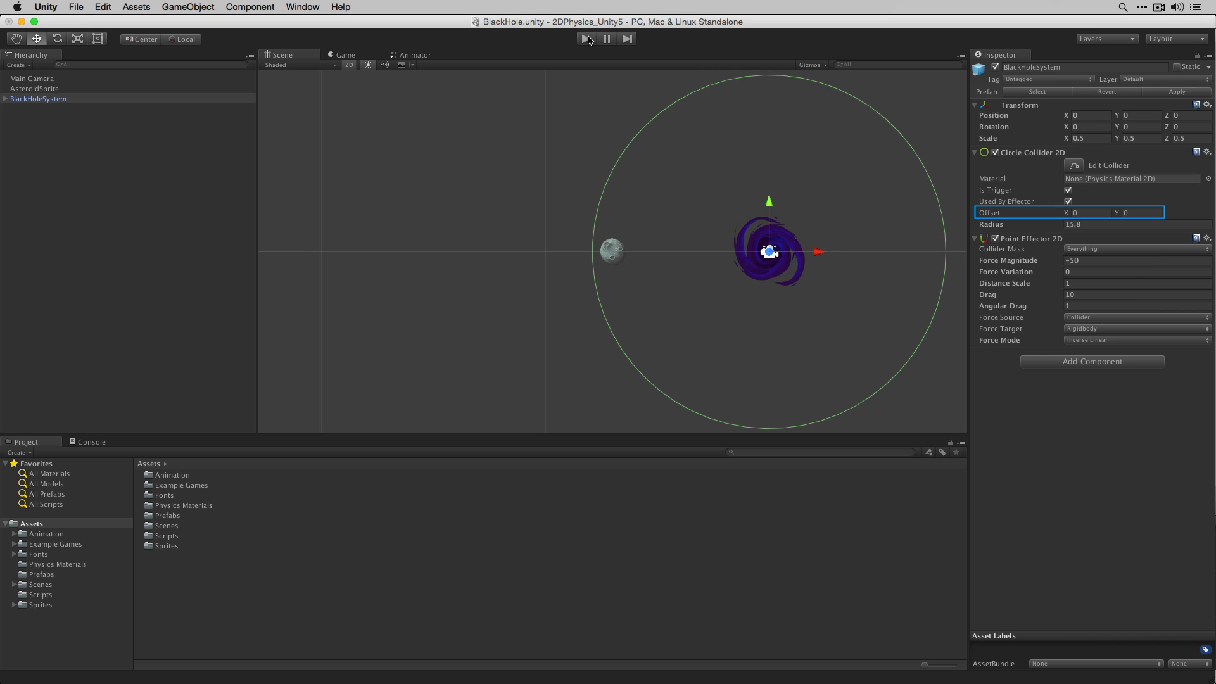
# While running, shift the collider offset up and left, then stop so it resets to 0, 0
pyautogui.click(587, 39)
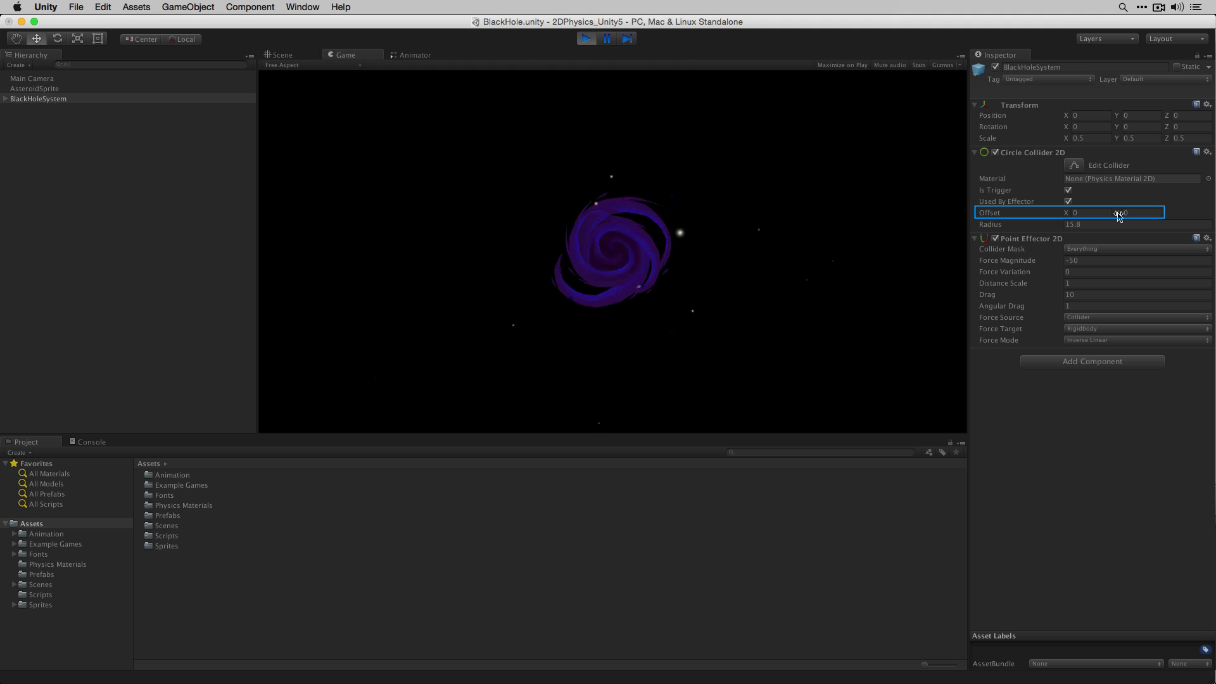
pyautogui.moveTo(1120, 216); pyautogui.dragTo(1120, 84)
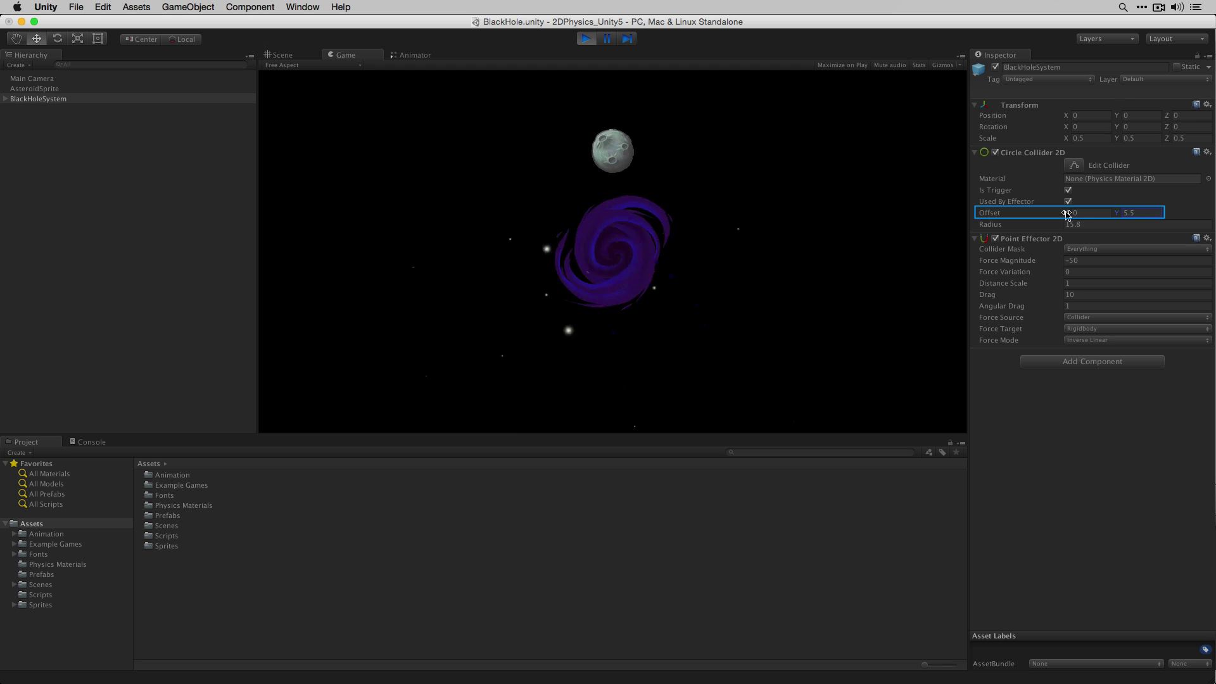
pyautogui.moveTo(1066, 213); pyautogui.dragTo(1096, 355)
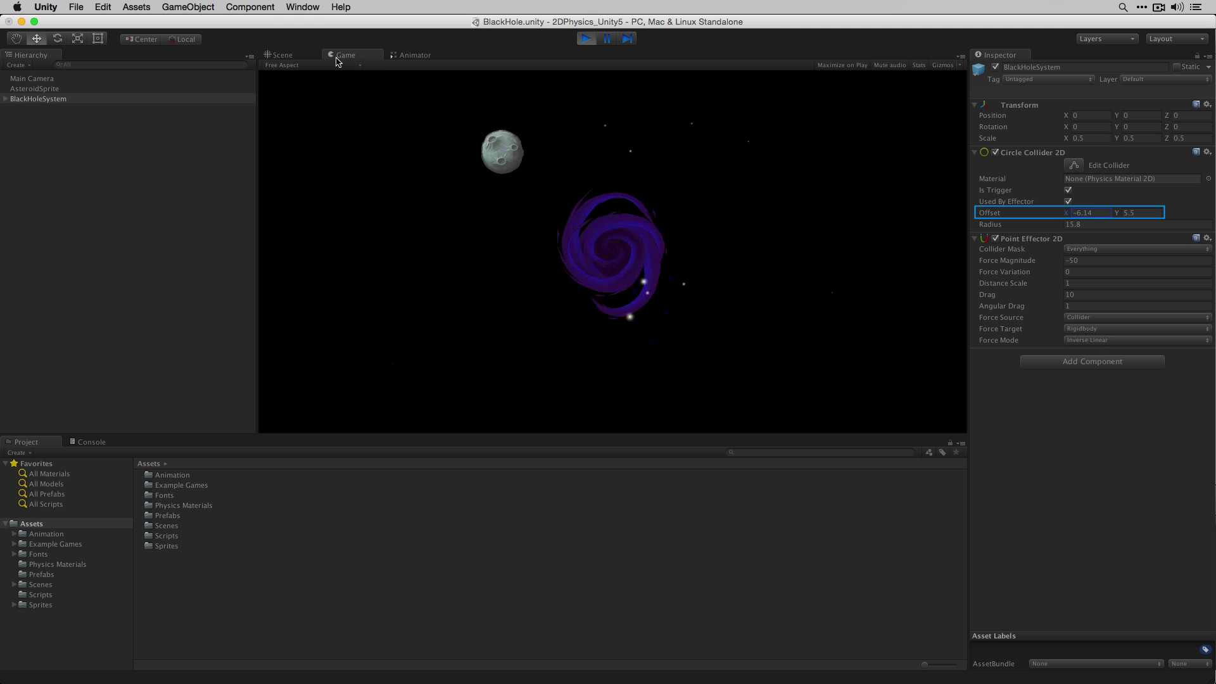
pyautogui.click(304, 56)
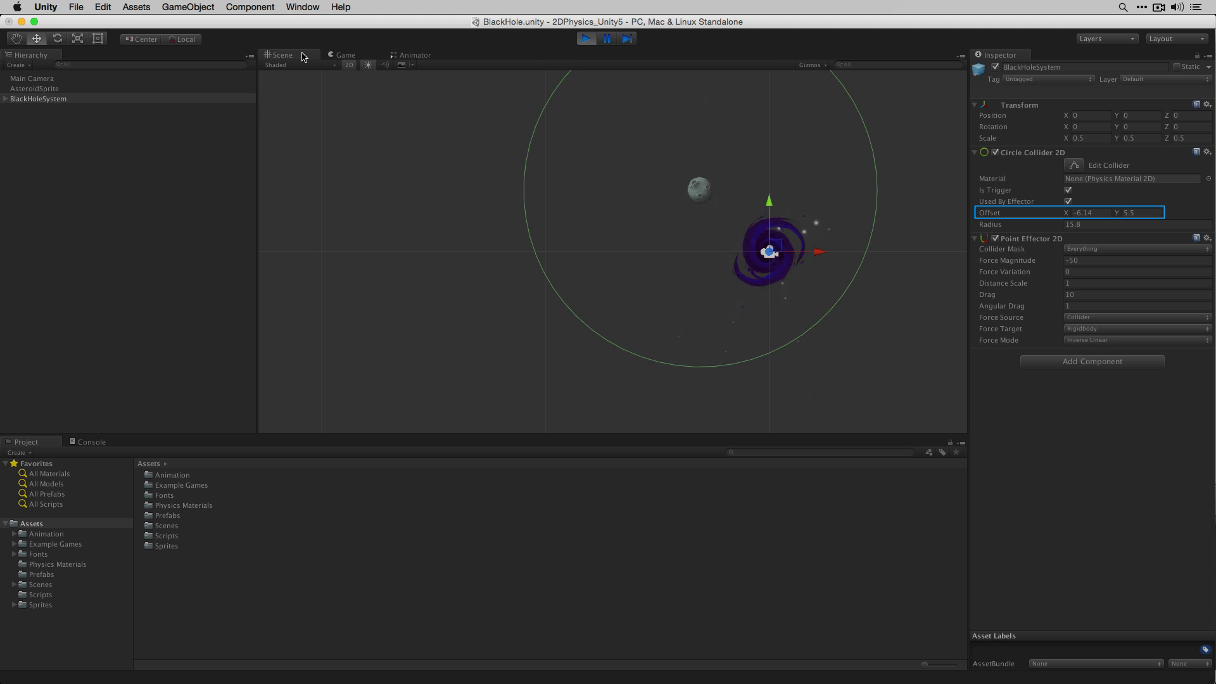
pyautogui.click(585, 39)
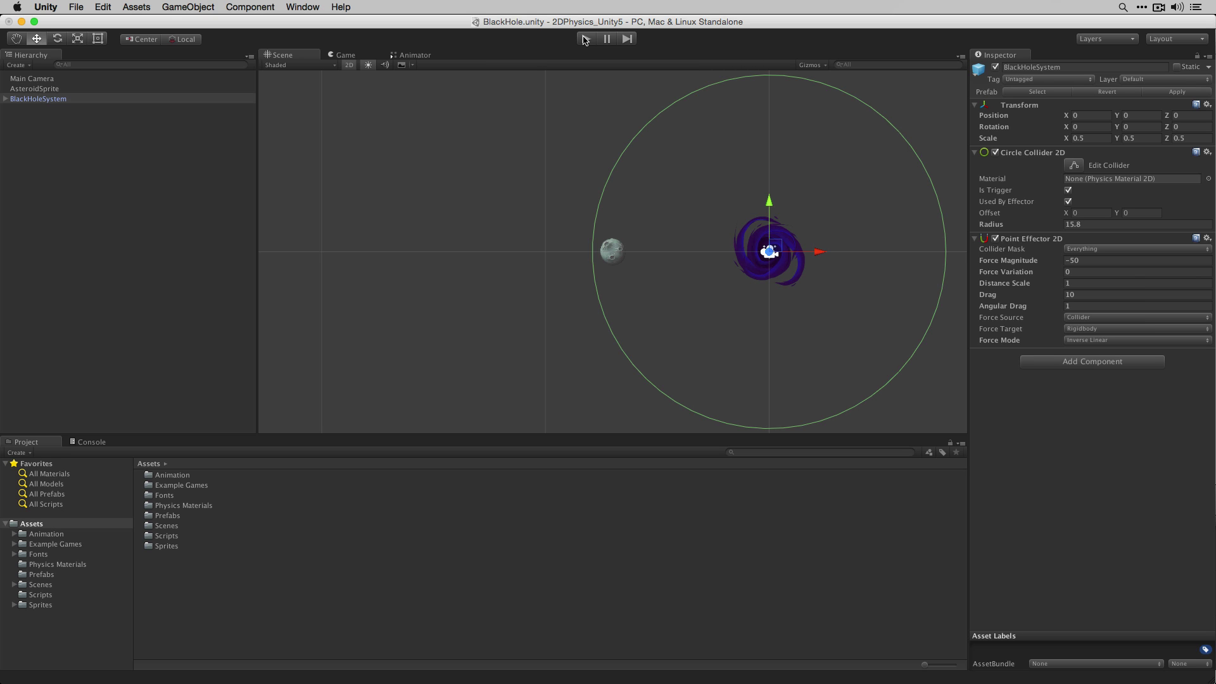
pyautogui.click(1137, 317)
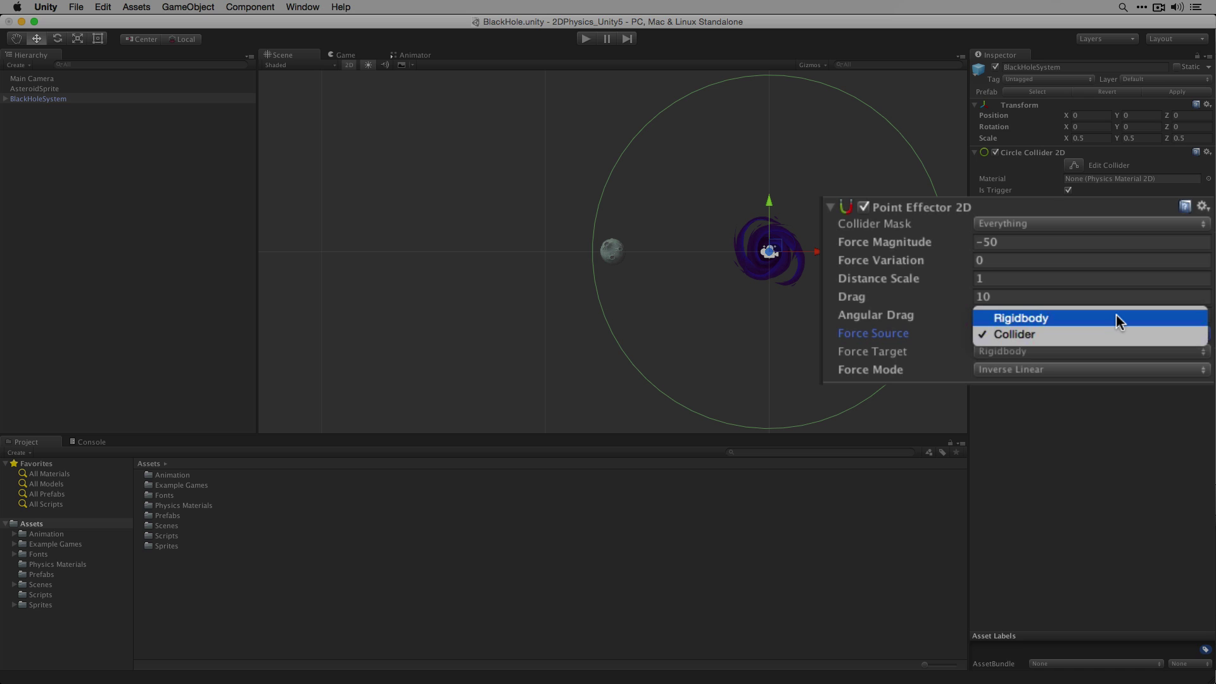
pyautogui.click(1114, 335)
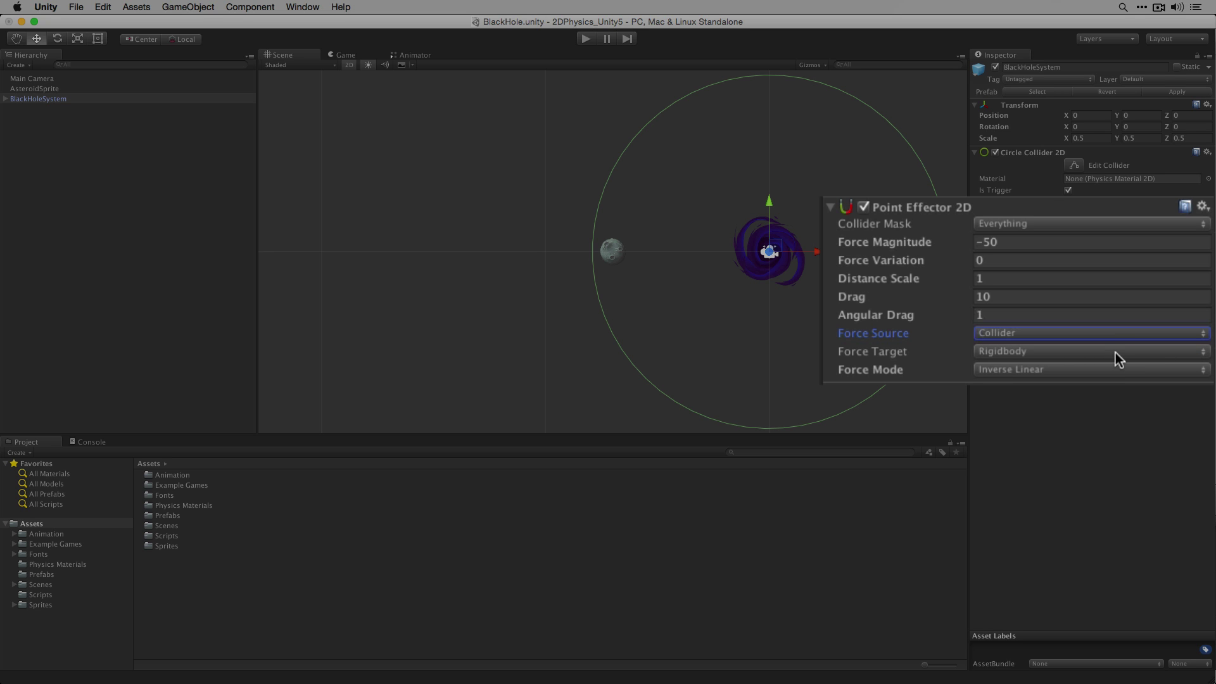
pyautogui.click(1115, 352)
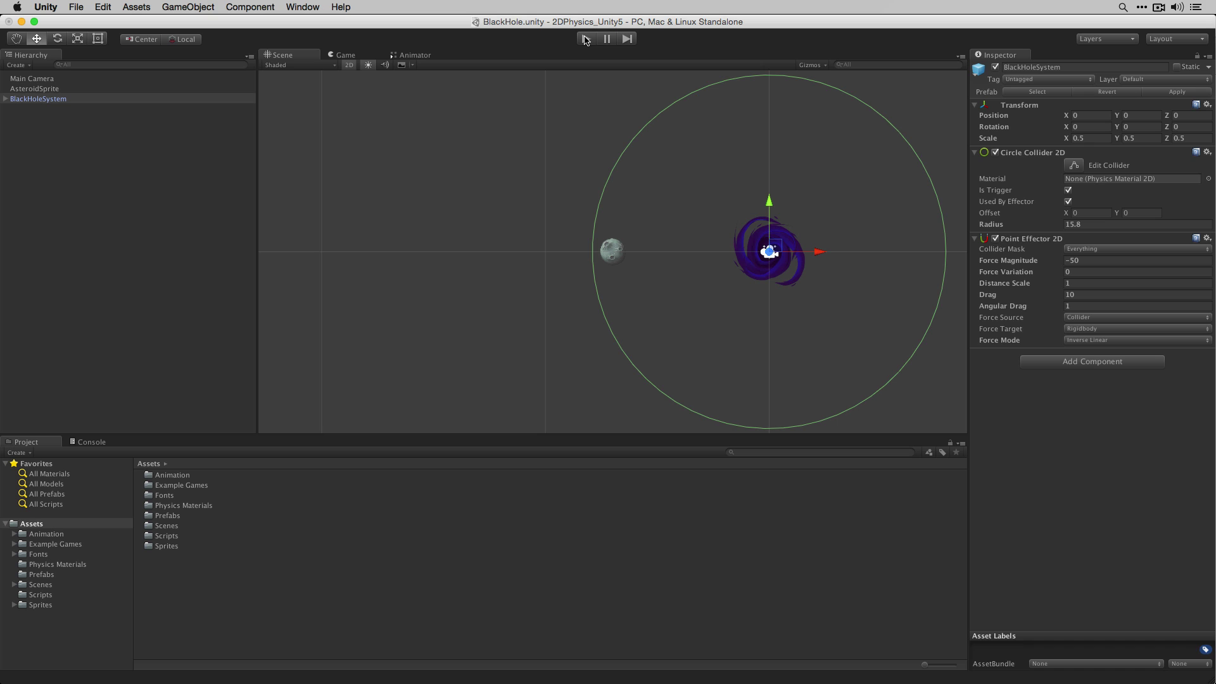
# Test-run the black hole, switch Point Effector 2D Force Mode to Constant, and test again
pyautogui.click(586, 39)
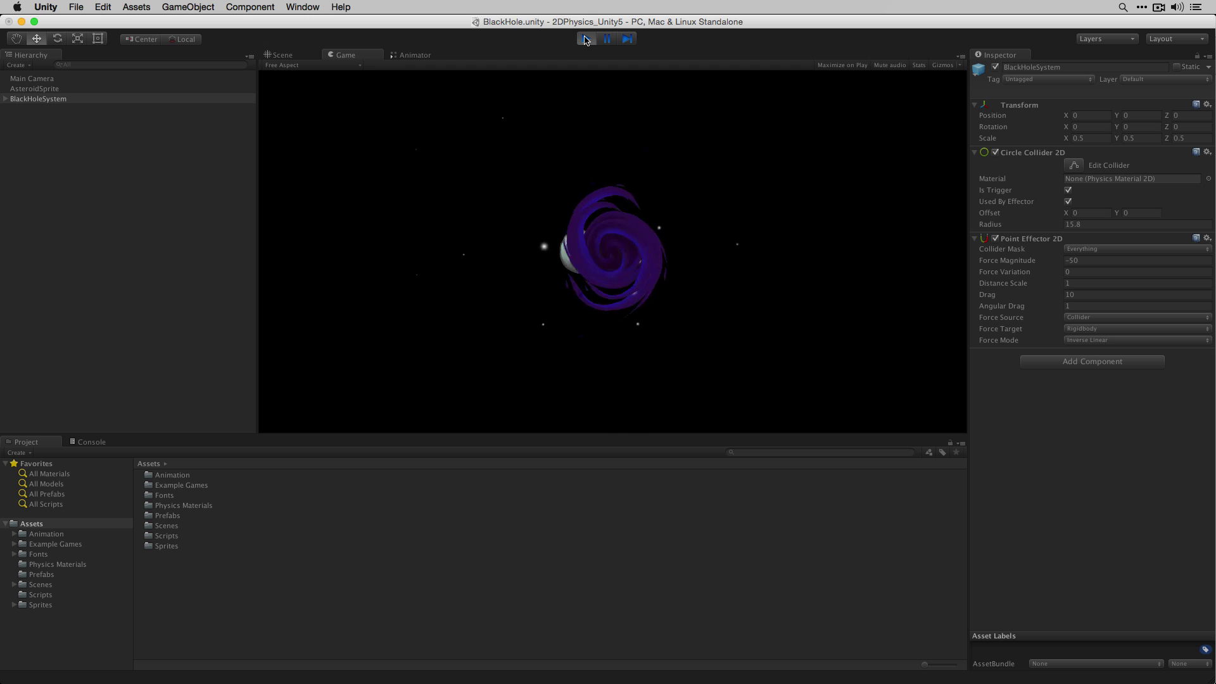
pyautogui.click(585, 39)
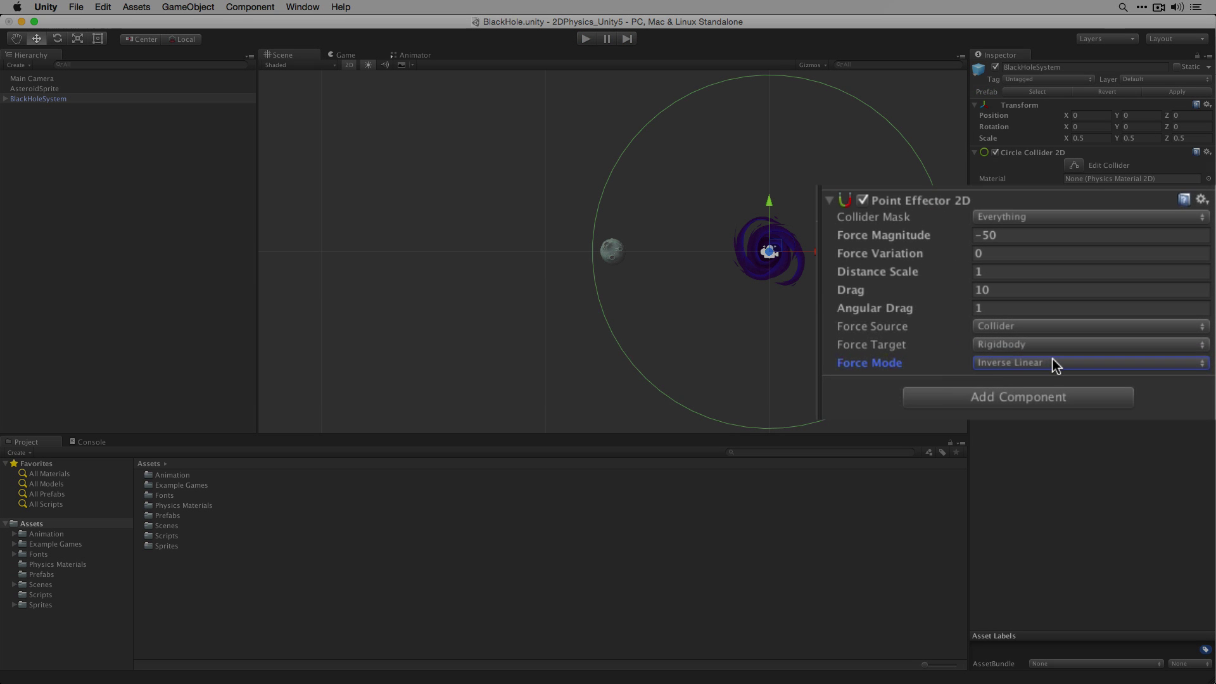
pyautogui.click(1115, 340)
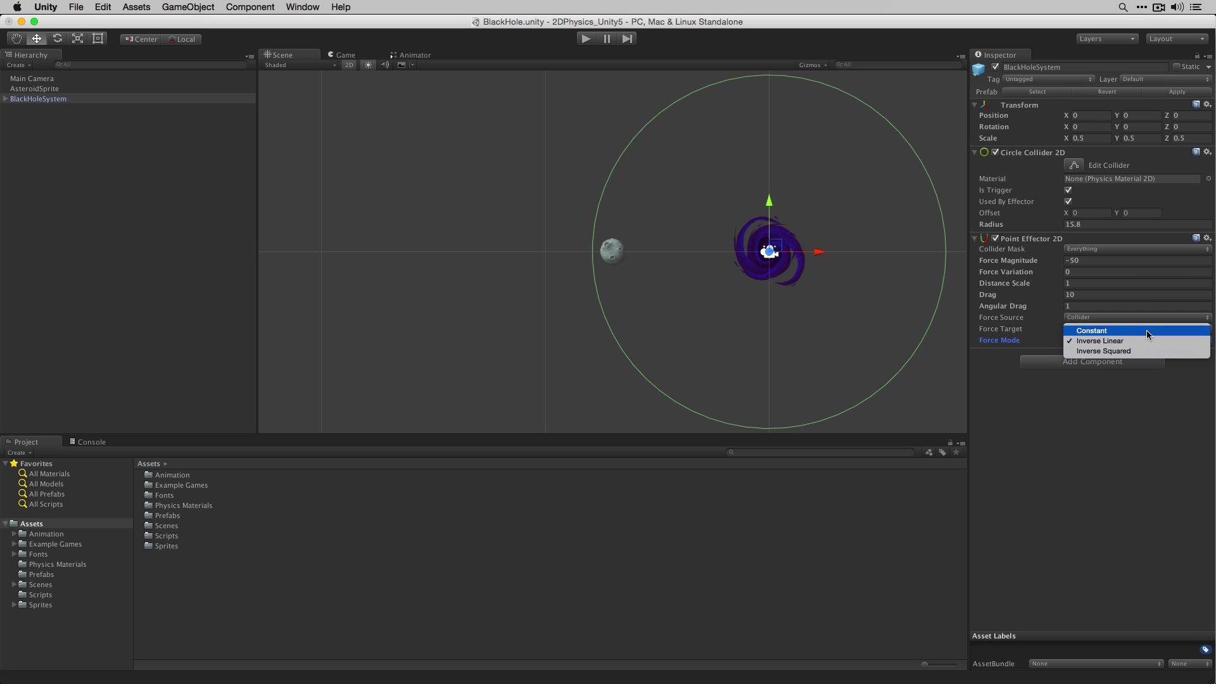
pyautogui.click(1148, 332)
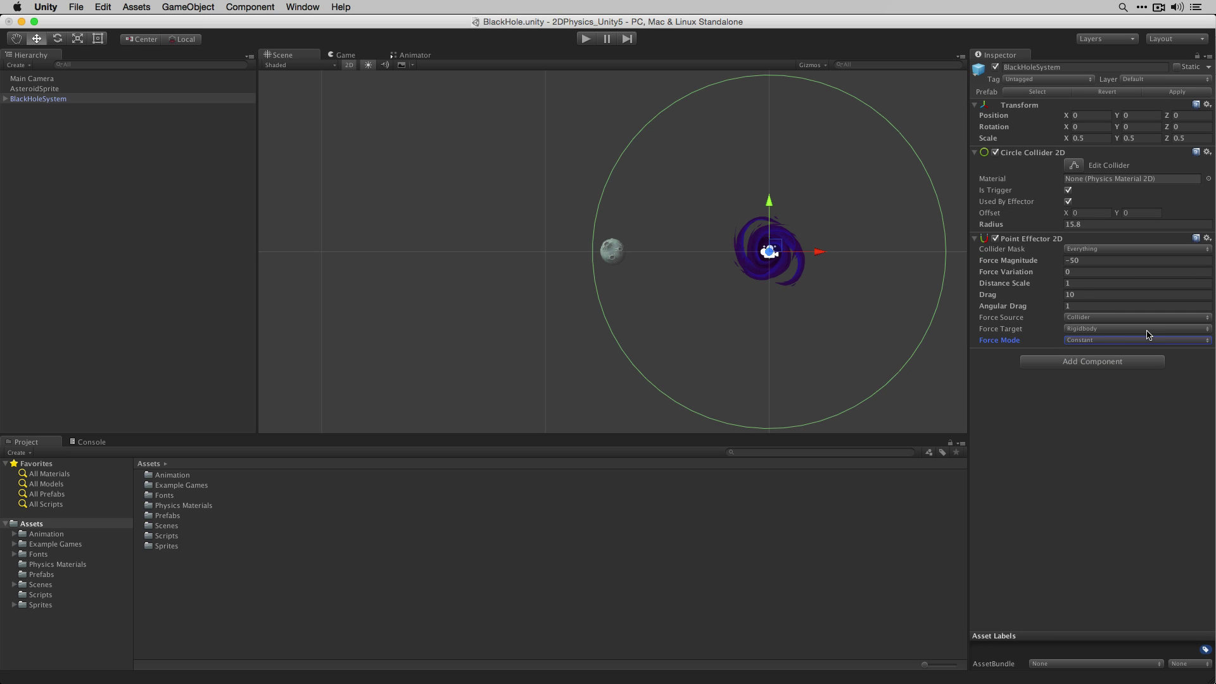
pyautogui.click(584, 38)
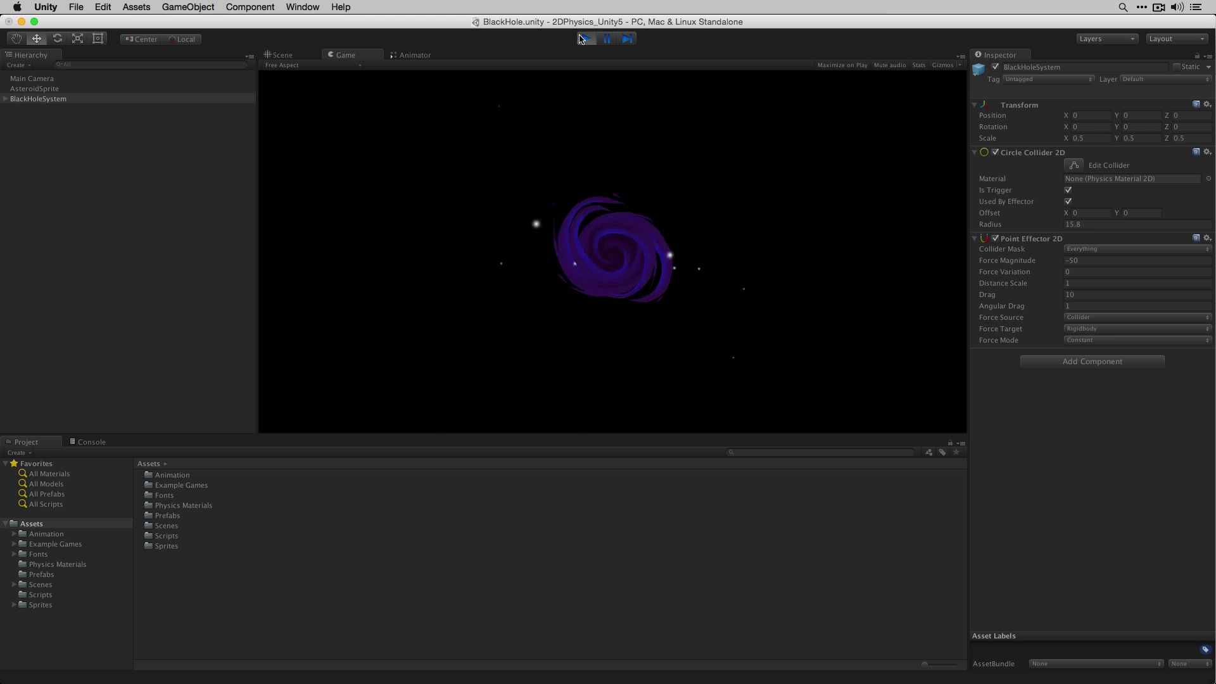
pyautogui.click(580, 38)
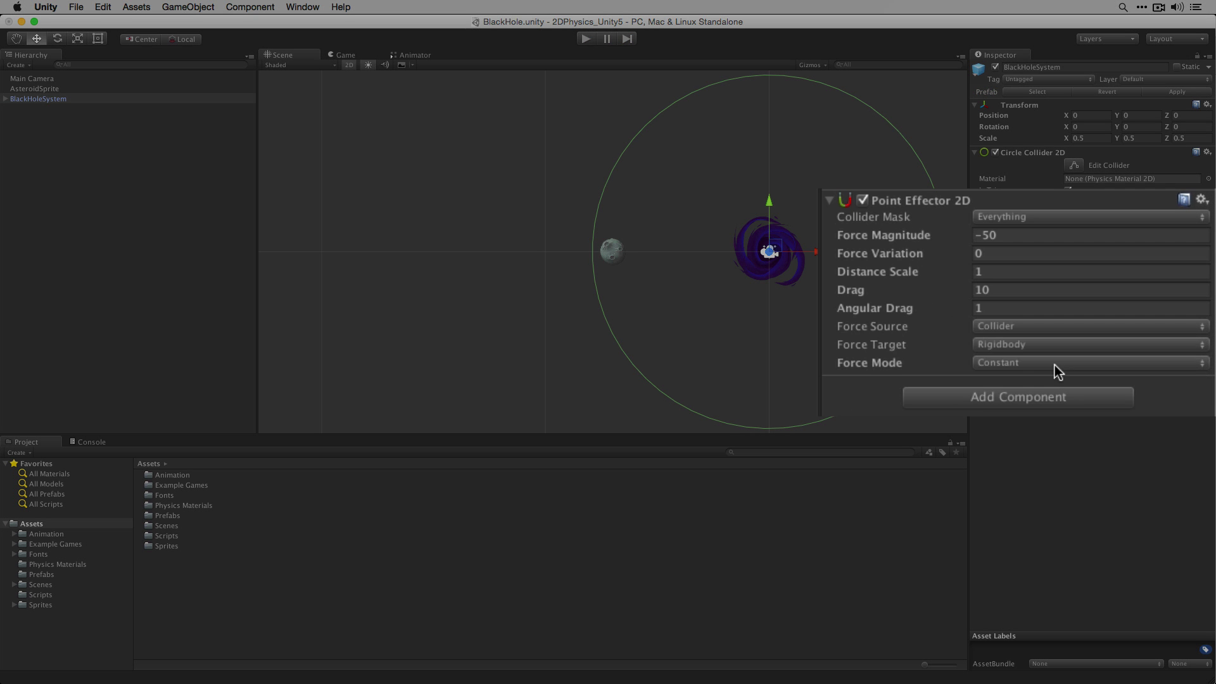
# Set the Point Effector 2D Force Mode to Inverse Squared and run the scene
pyautogui.click(1118, 342)
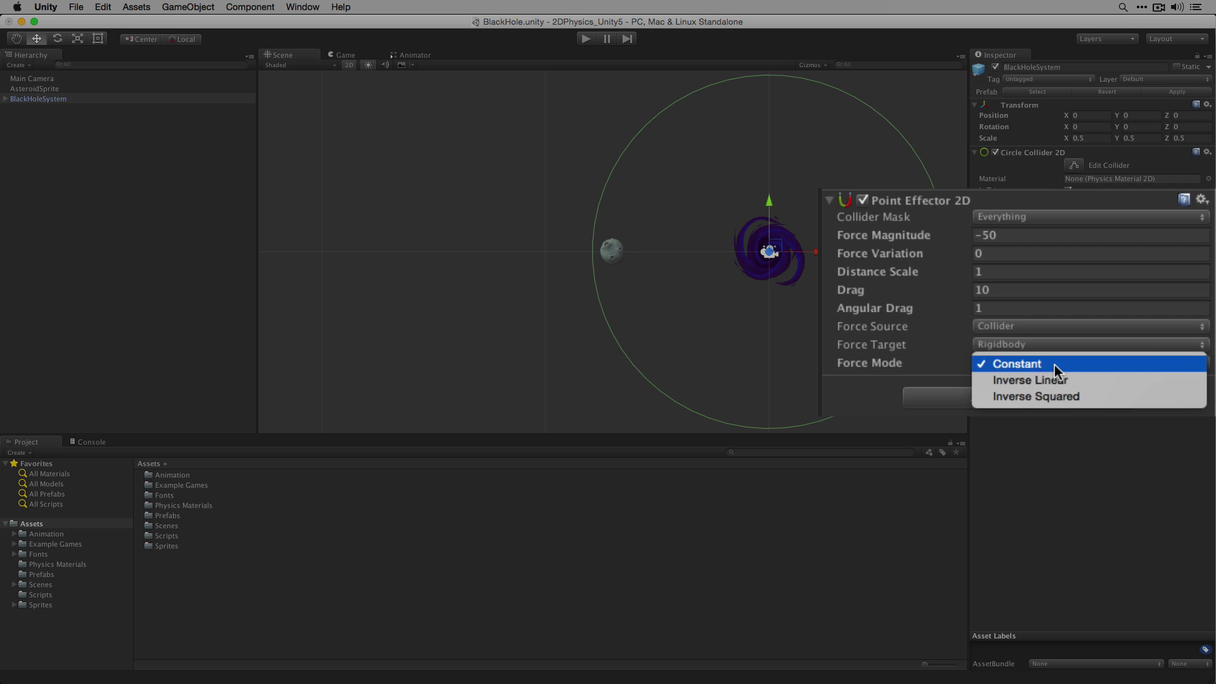
pyautogui.click(1065, 396)
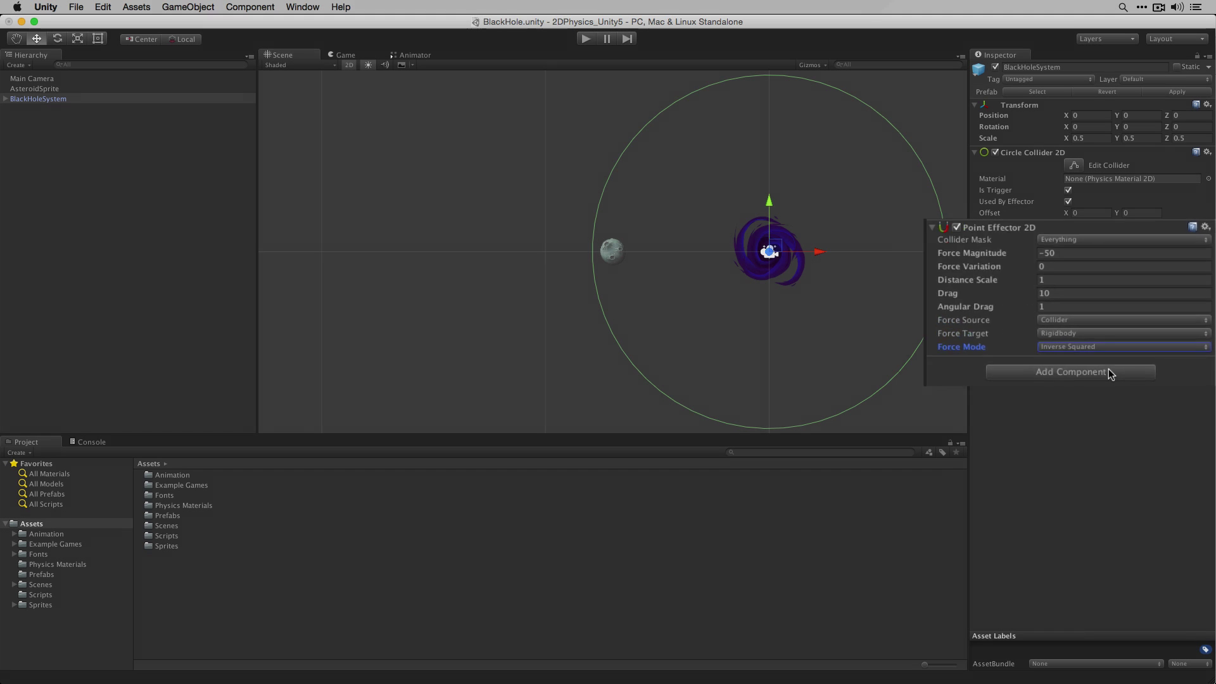
pyautogui.click(586, 39)
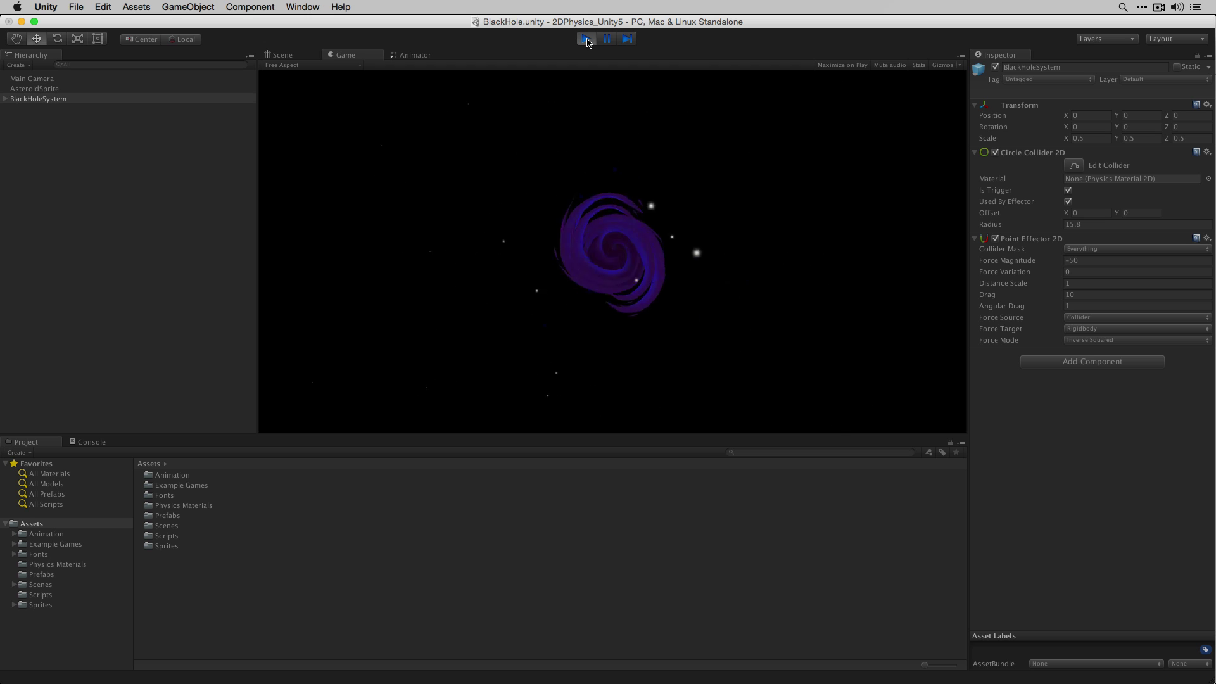
# Change BlackHoleSystem's Point Effector 2D Distance Scale to 5, then test-run the scene and stop it
pyautogui.click(587, 39)
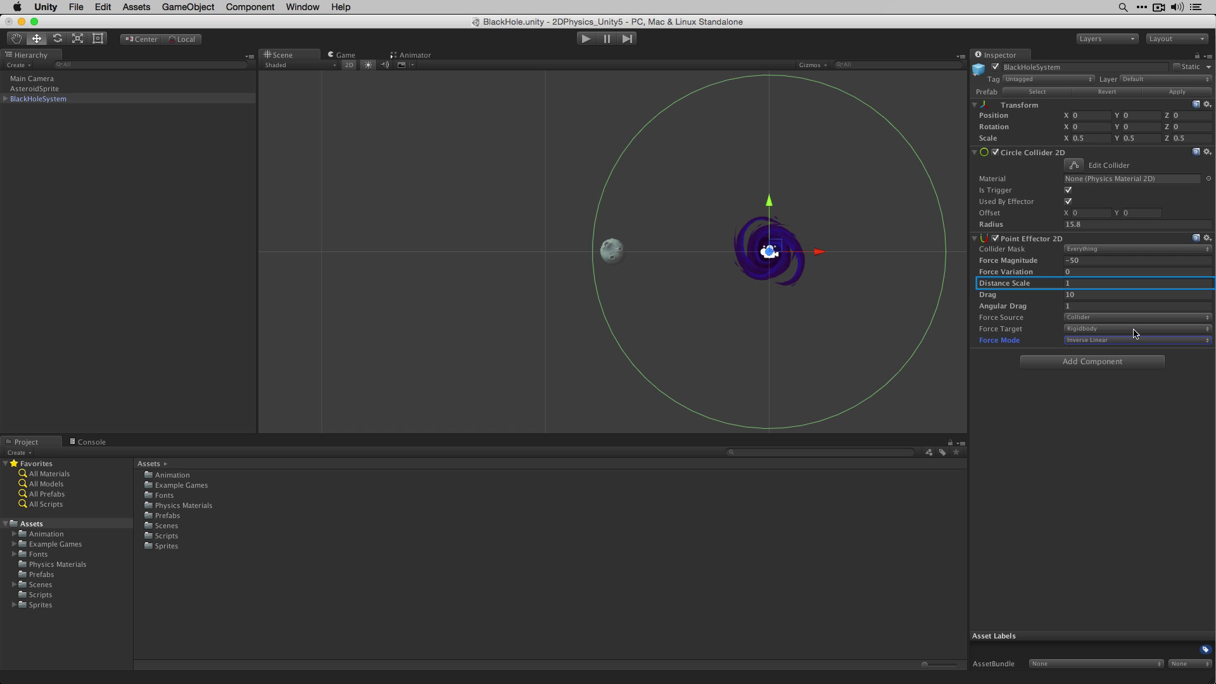
pyautogui.click(1087, 283)
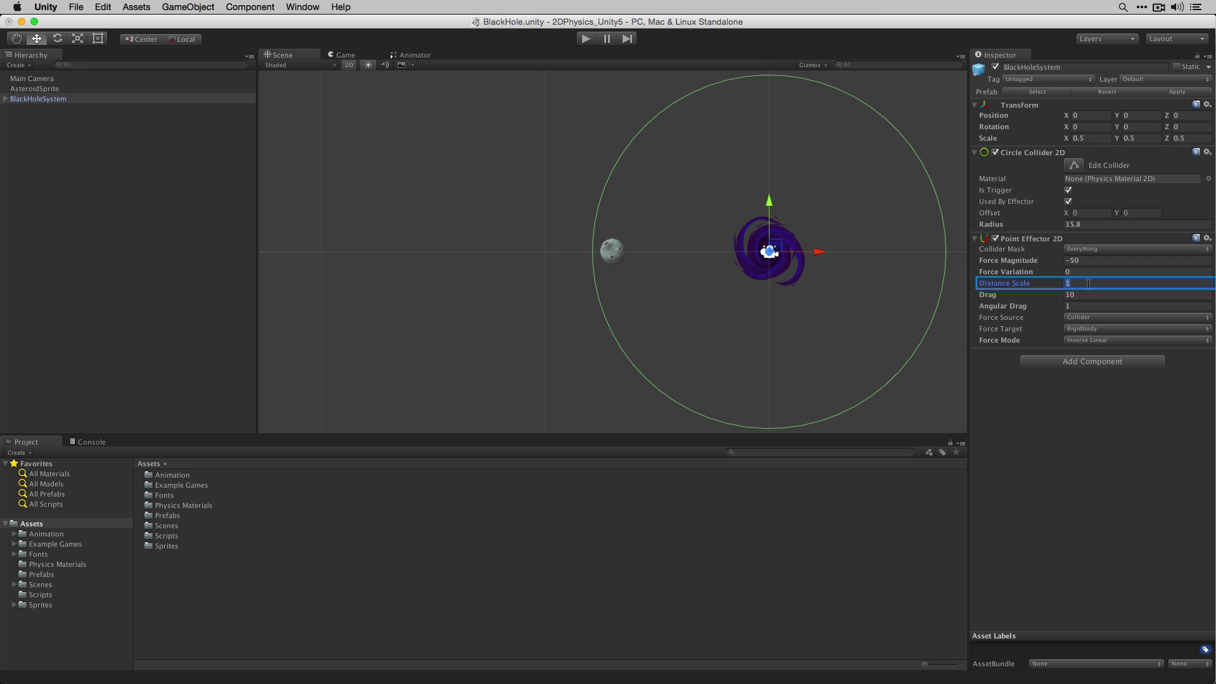
pyautogui.write('5')
pyautogui.press('Return')
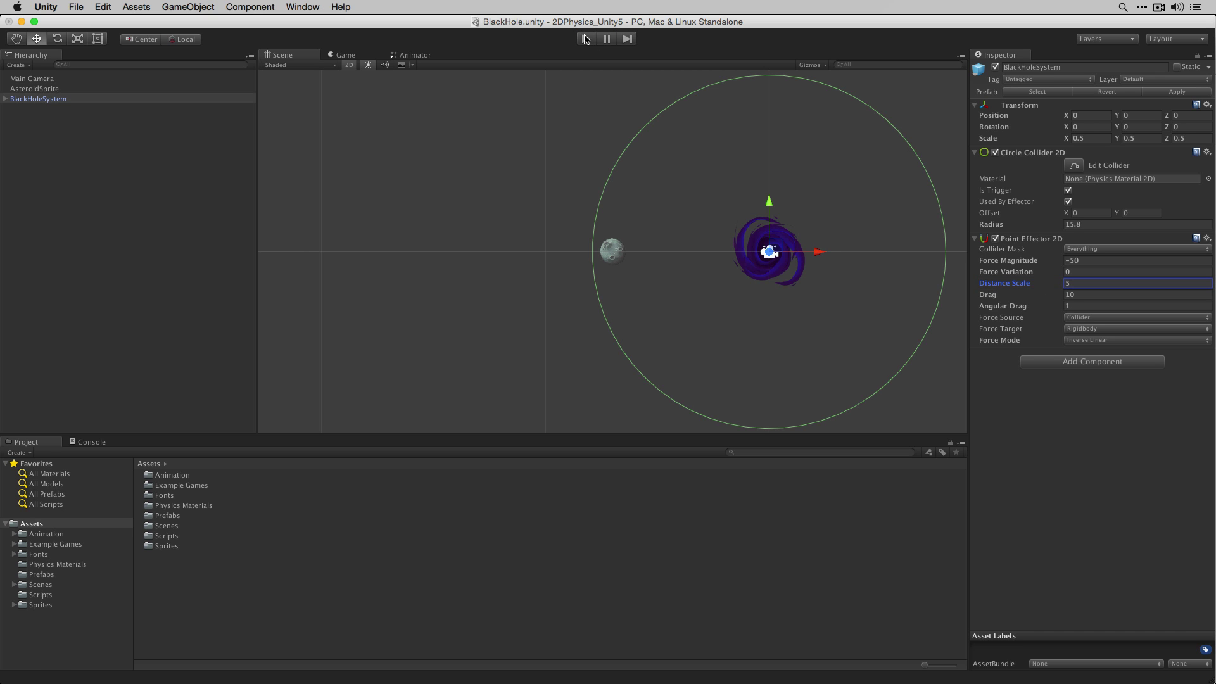
pyautogui.click(585, 39)
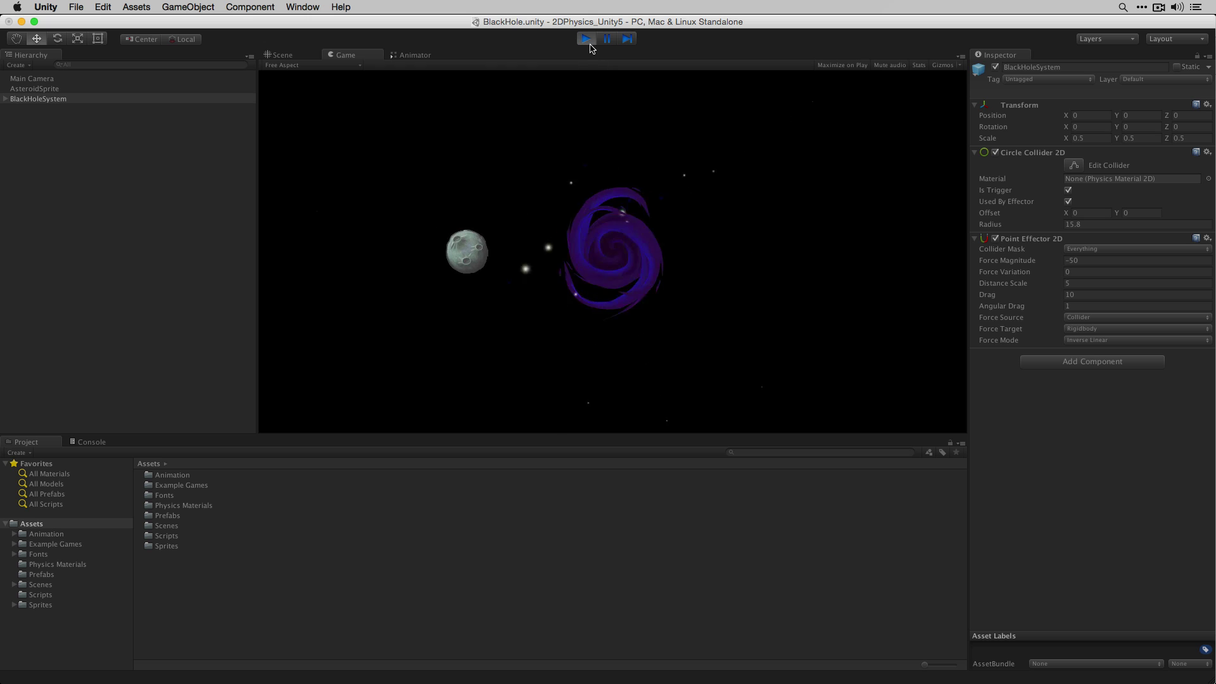
pyautogui.click(587, 39)
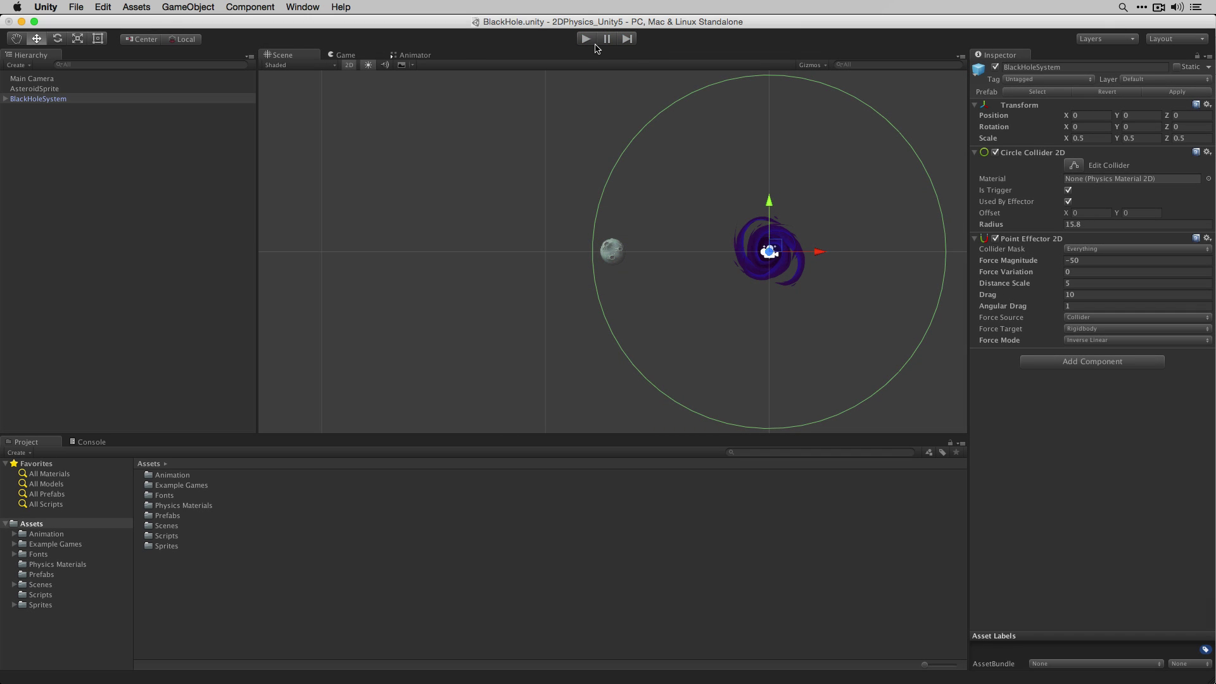
# Enter 0.5 as BlackHoleSystem's Point Effector 2D Distance Scale and play the scene with it
pyautogui.click(1084, 283)
pyautogui.write('.5')
pyautogui.press('Return')
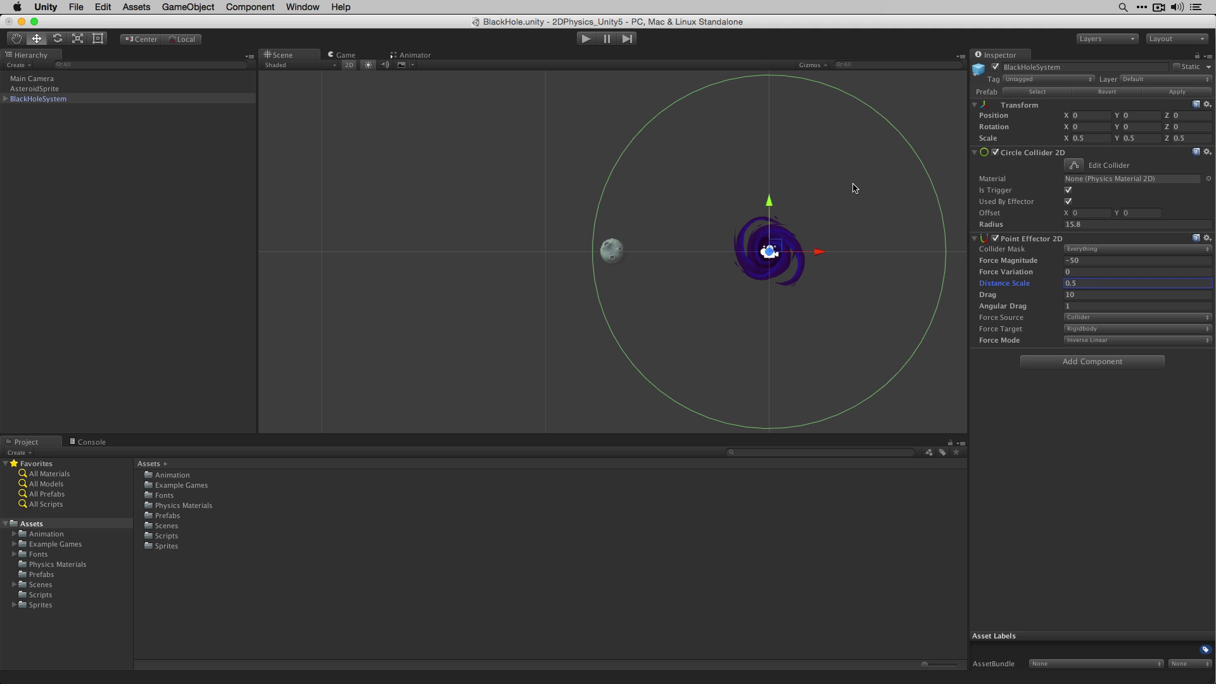
pyautogui.click(585, 39)
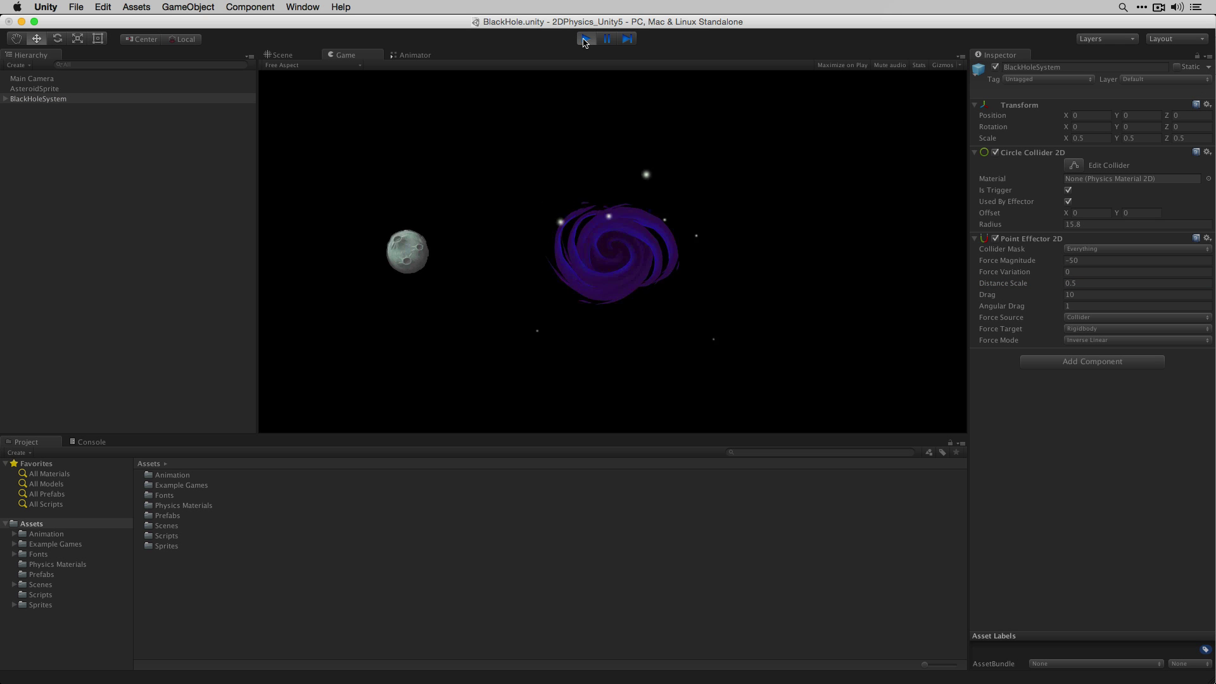